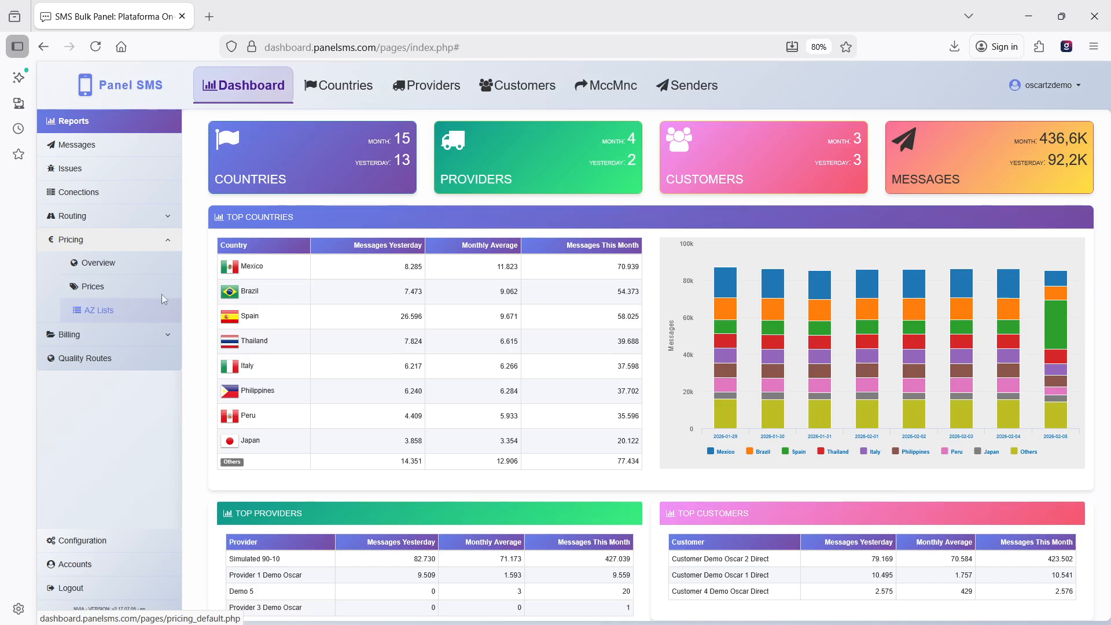
Search the country pricing overview for Spain with Direct route type and the demo master provider.
left_click(142, 273)
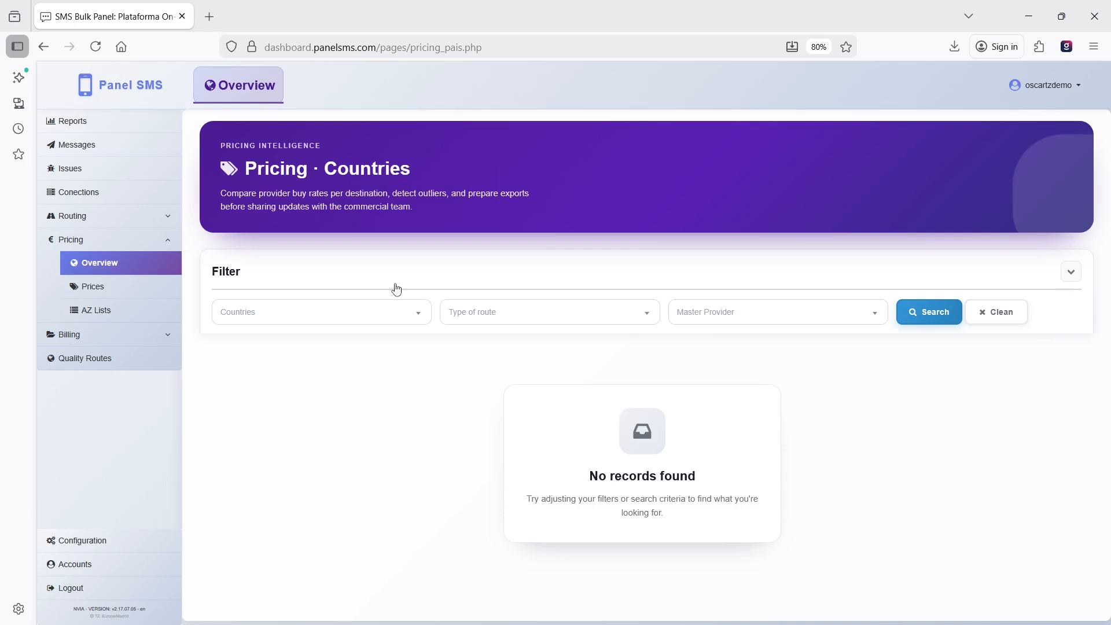
left_click(384, 318)
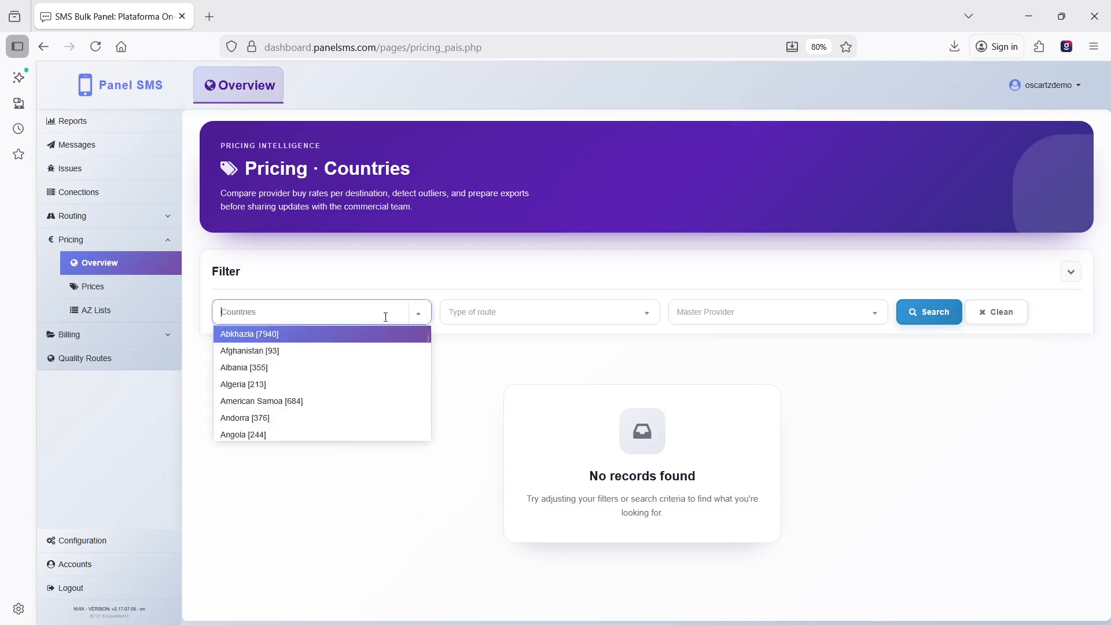
type("spa")
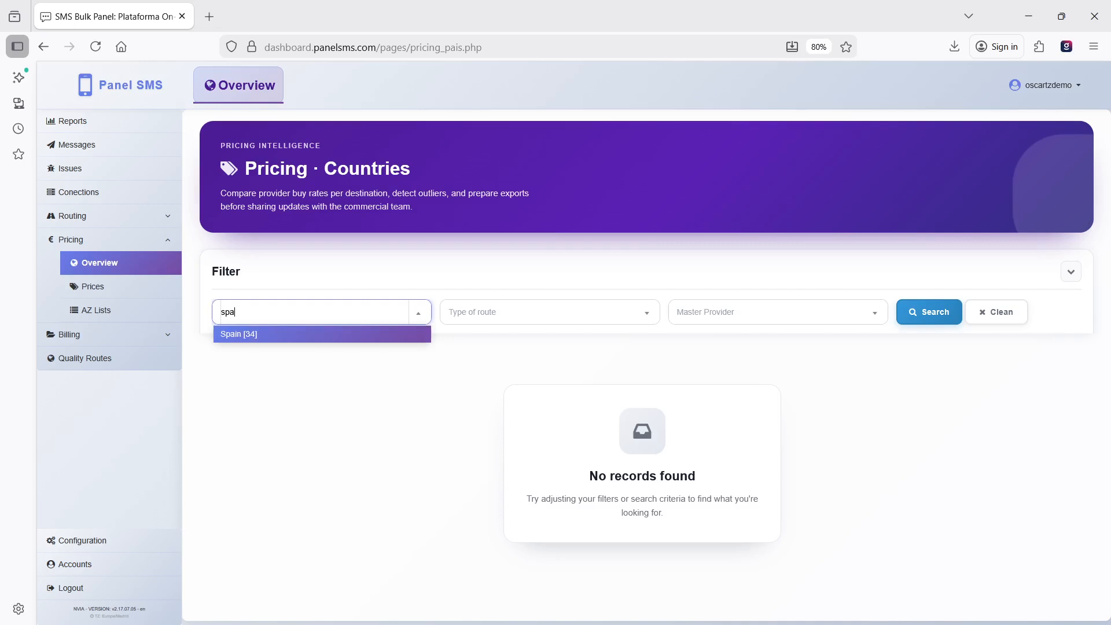
left_click(371, 337)
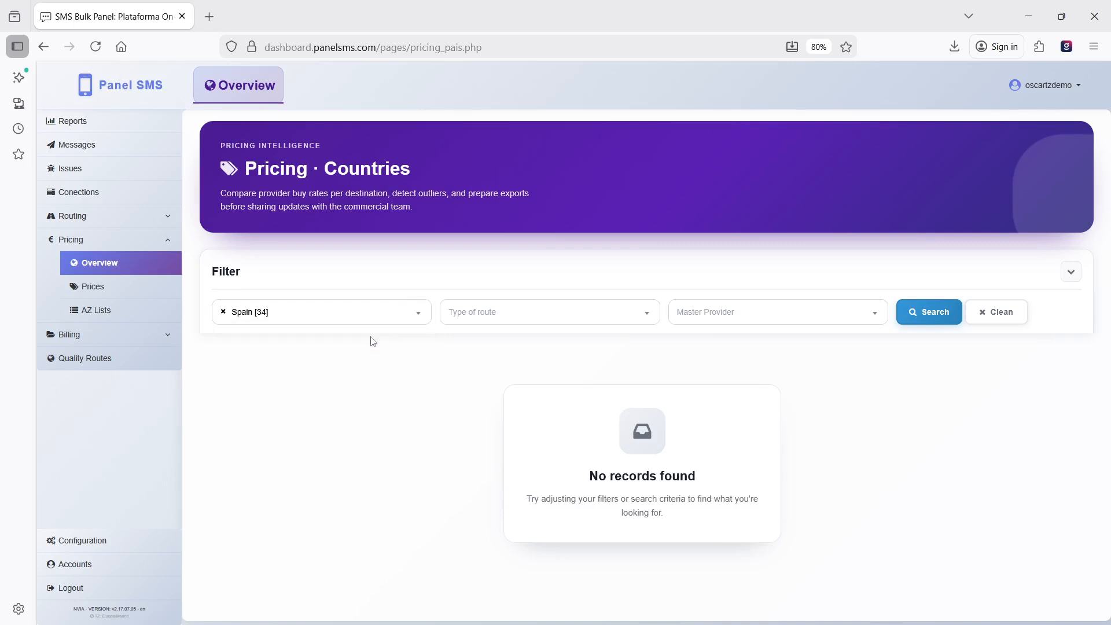
left_click(510, 314)
left_click(493, 330)
left_click(740, 313)
left_click(739, 333)
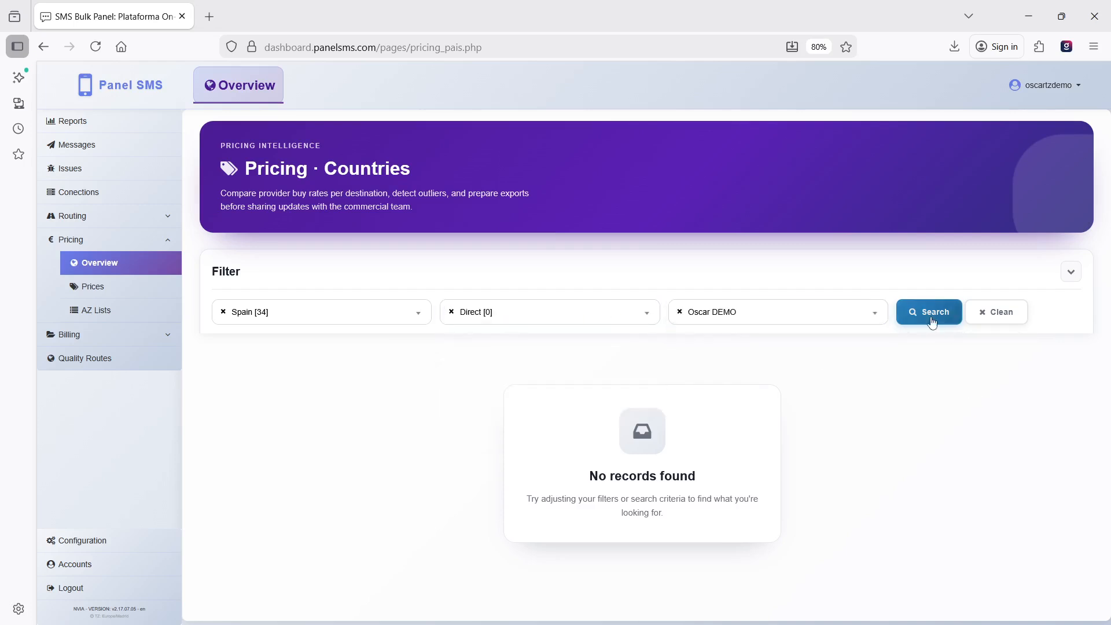
left_click(932, 321)
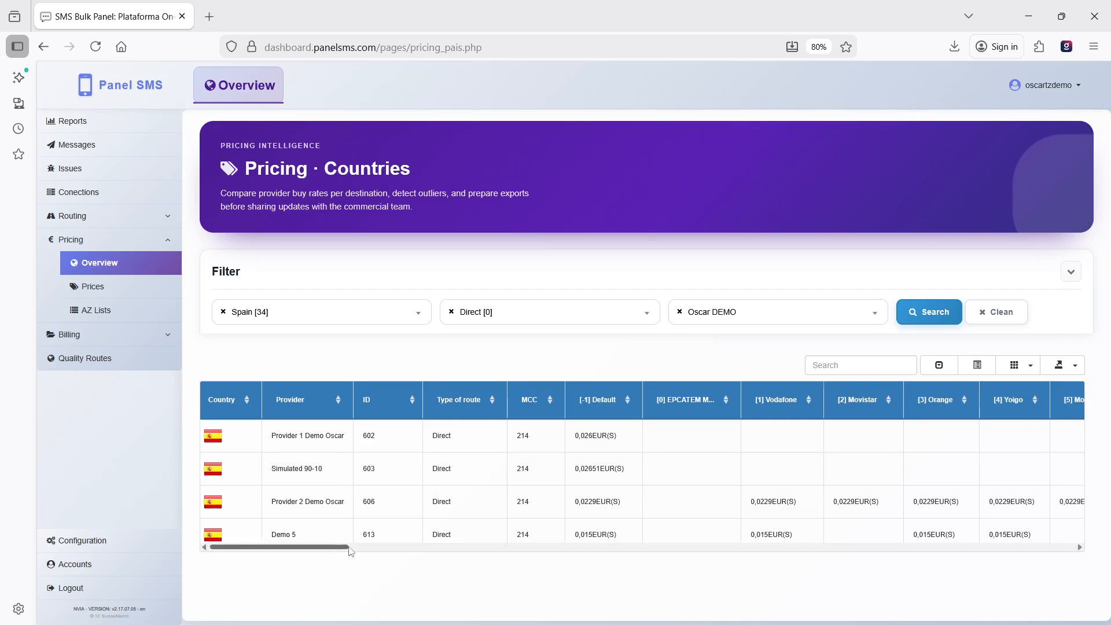
Examine the per-operator price columns in the Spain results and the export formats offered for the table.
left_click_drag(336, 551, 506, 556)
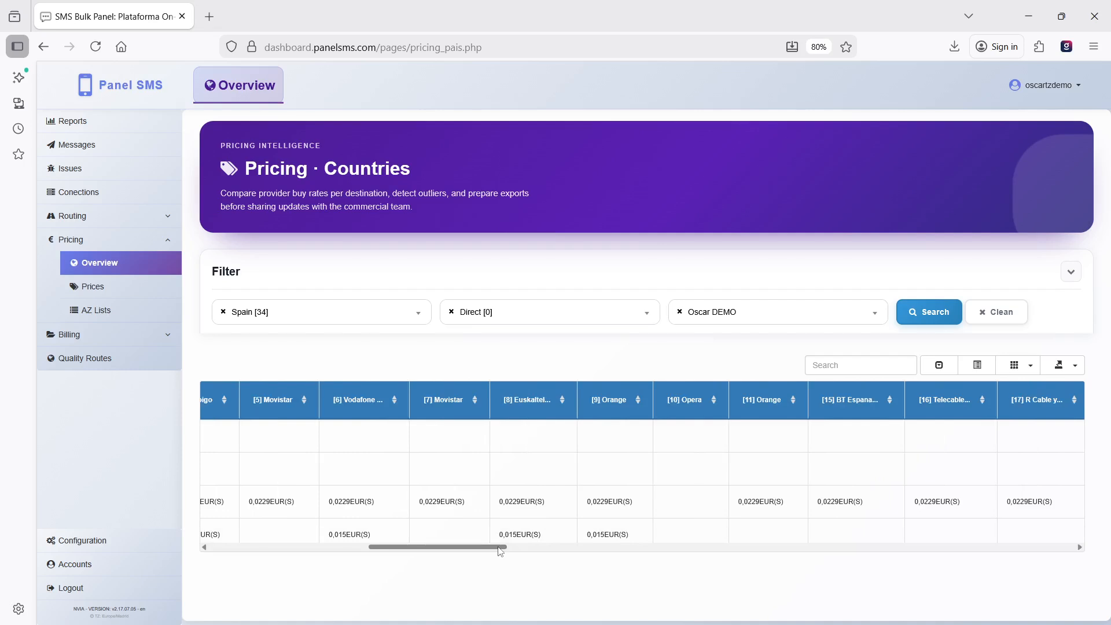
left_click_drag(501, 551, 360, 570)
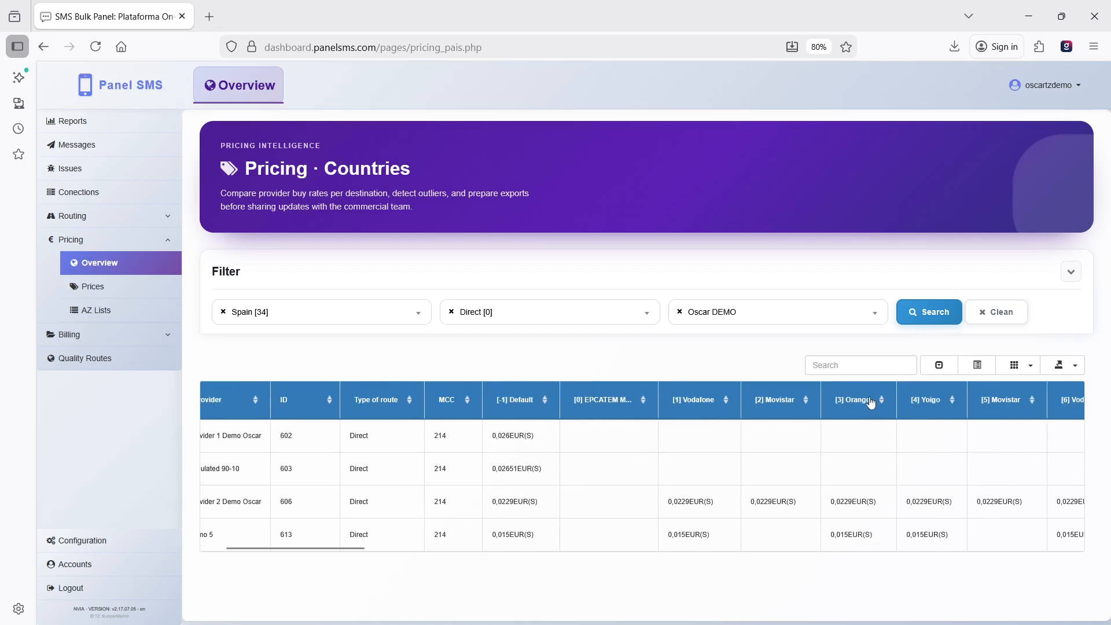
left_click(1072, 371)
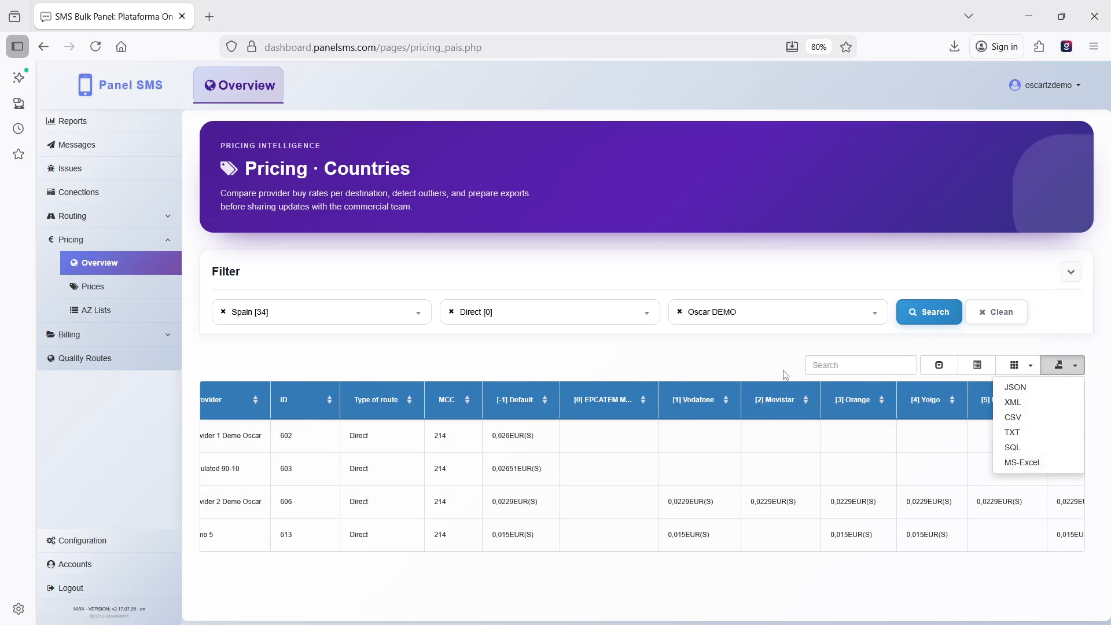
left_click(739, 379)
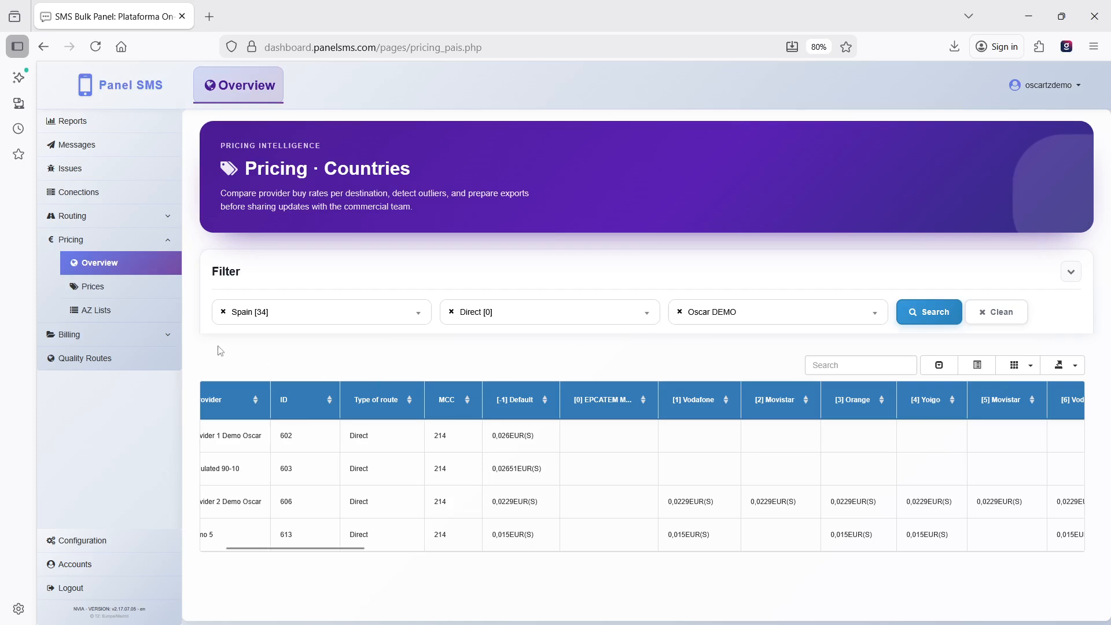
Open the provider price list and look at the export formats offered for it.
left_click(149, 289)
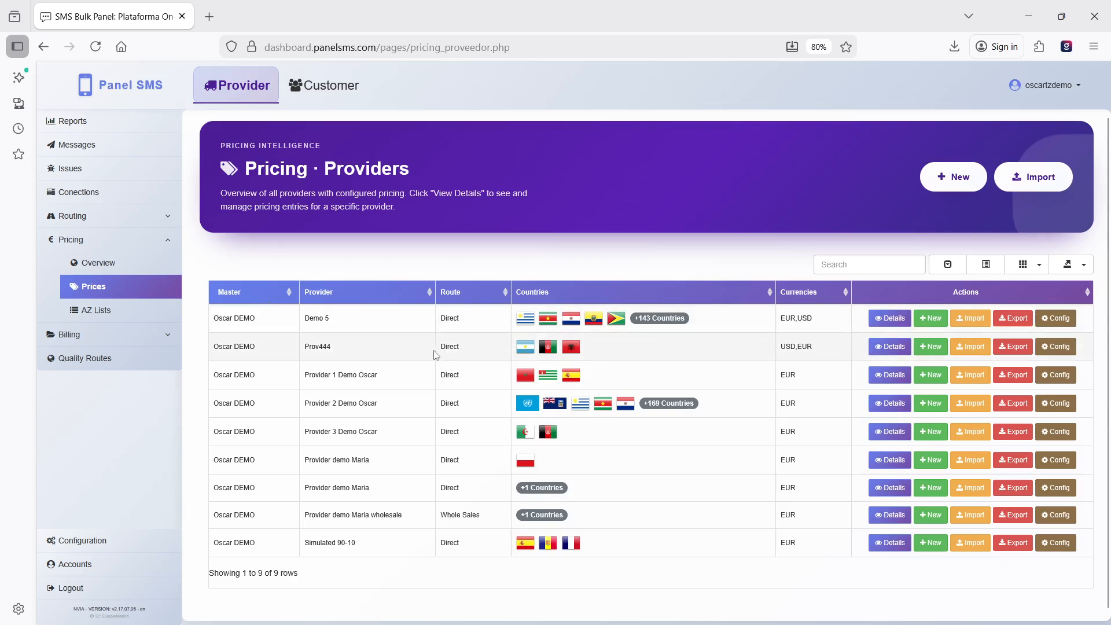
scroll(414, 370, "down", 1)
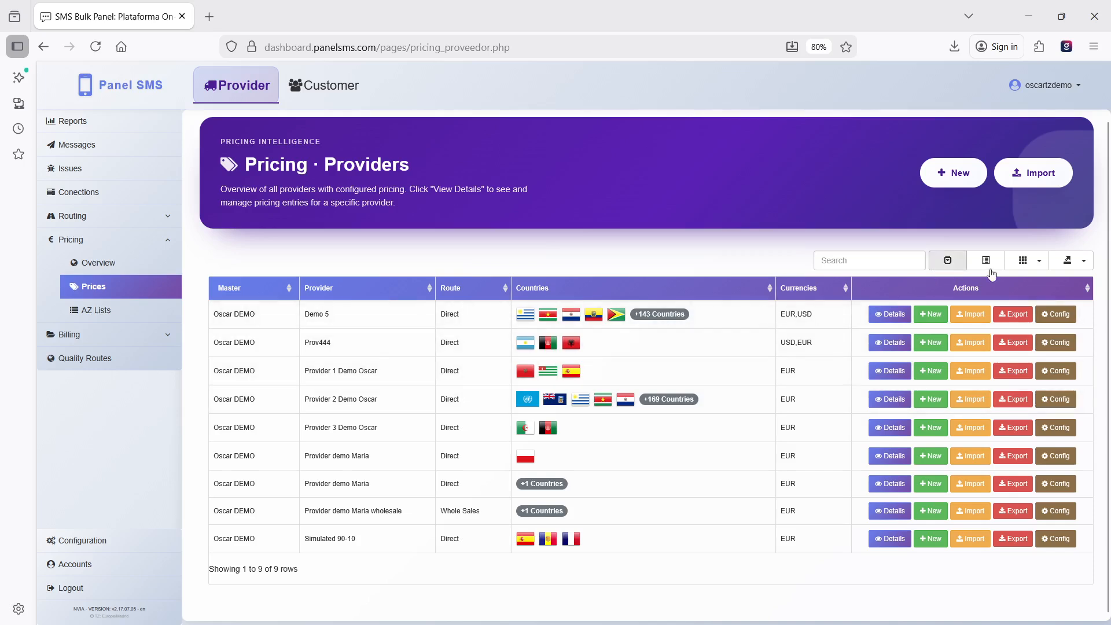
left_click(1068, 261)
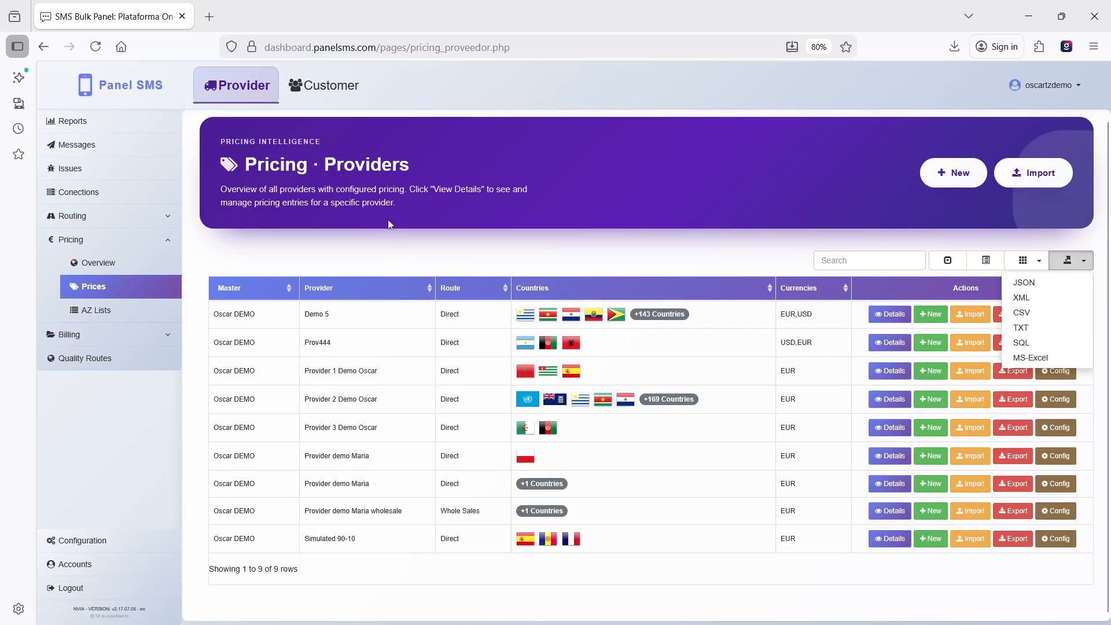
left_click(405, 274)
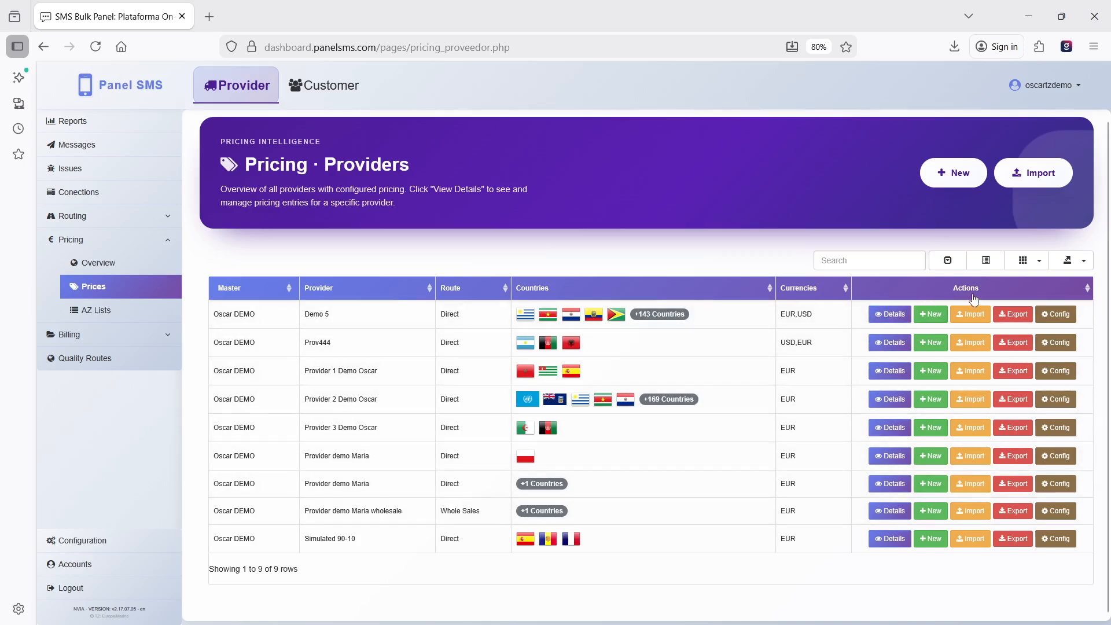
Open the price details of provider Demo 5 and review its prices by country and operator.
left_click(880, 321)
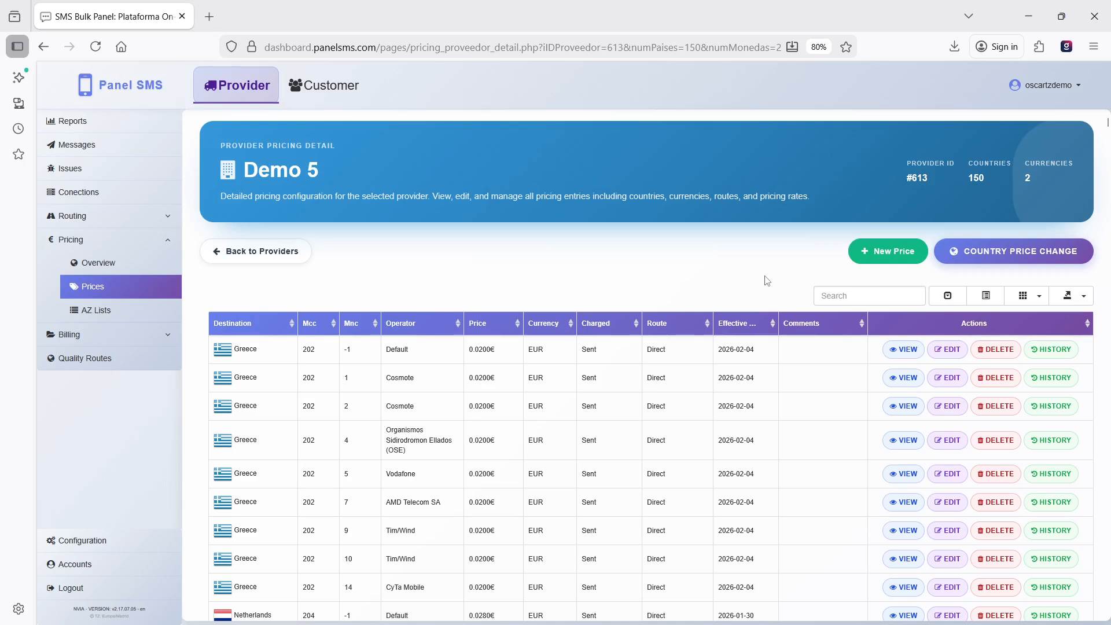
scroll(731, 346, "down", 2)
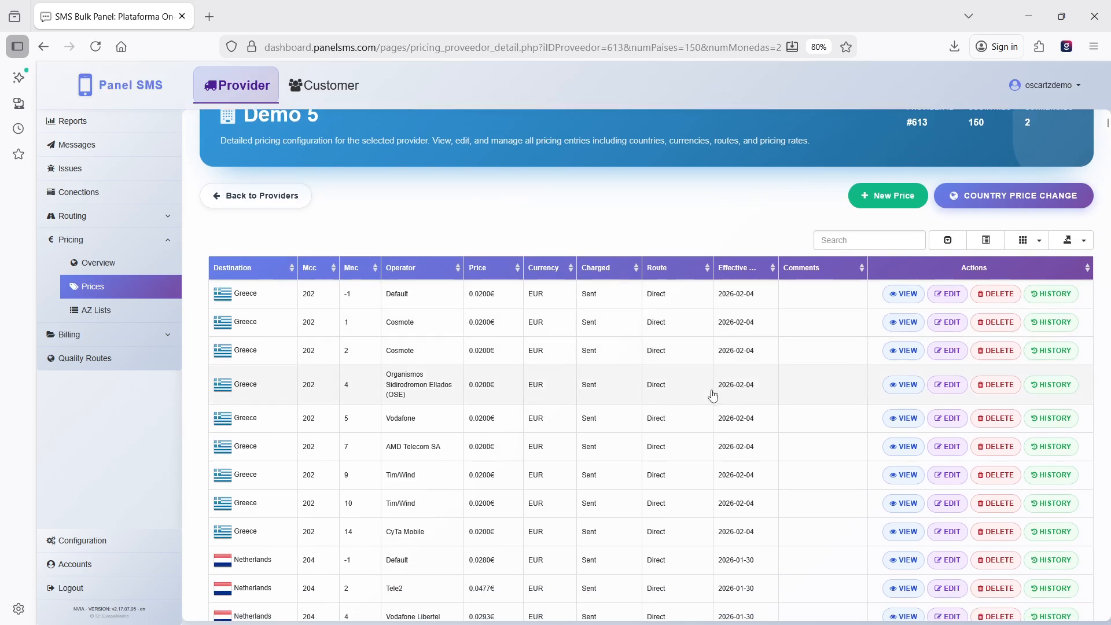
scroll(715, 397, "down", 4)
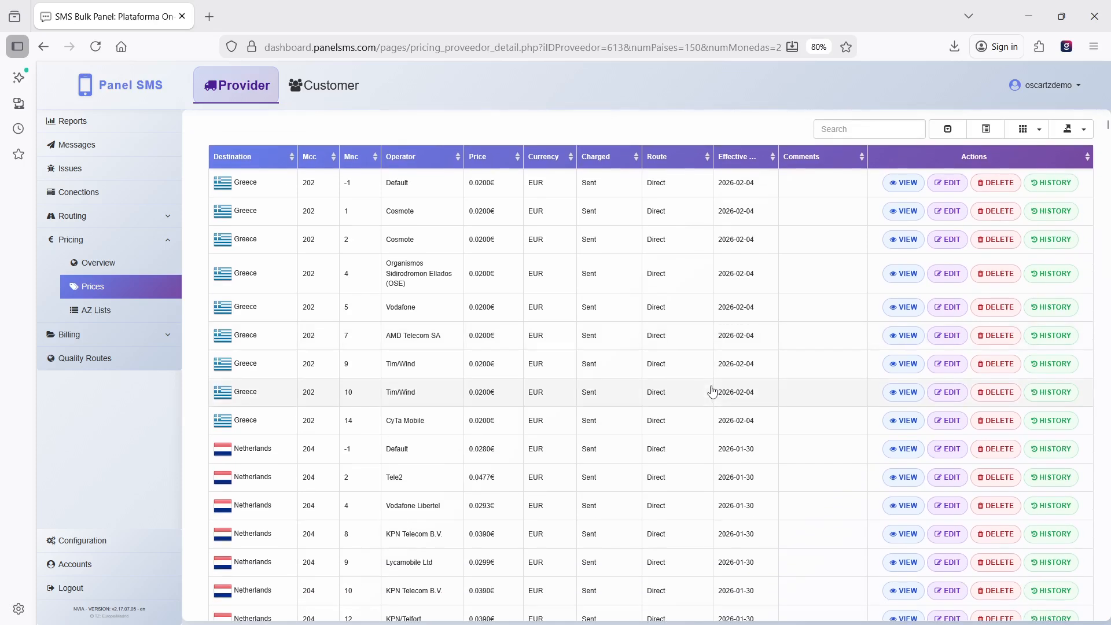
scroll(791, 355, "up", 2)
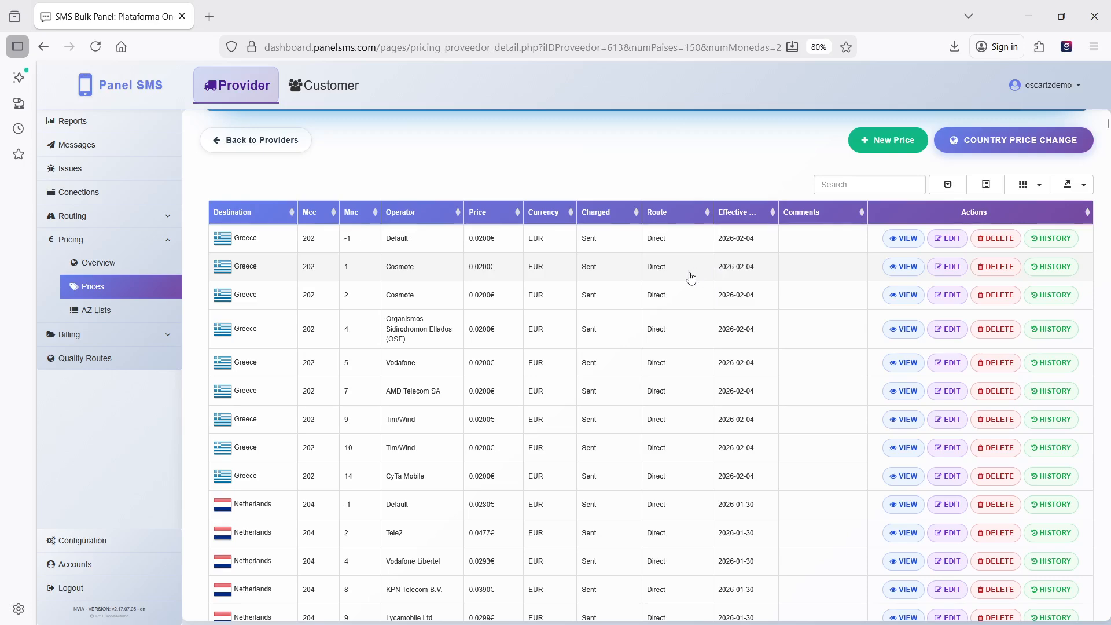
scroll(849, 283, "up", 1)
scroll(822, 341, "up", 3)
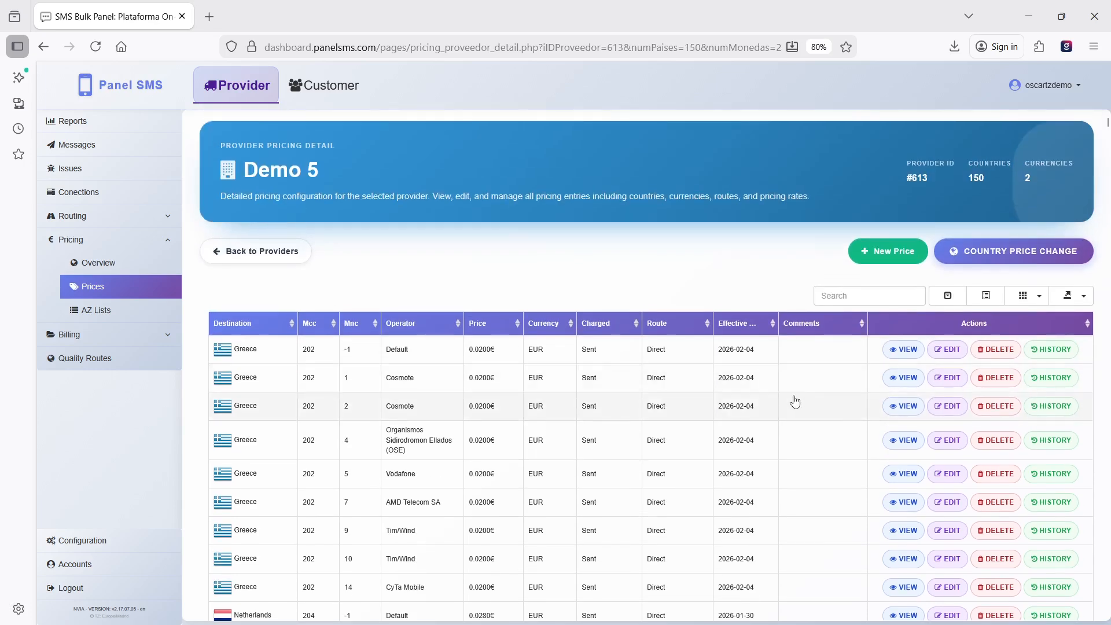
Start a bulk country price change for provider Demo 5 and choose Greece as the country.
left_click(997, 260)
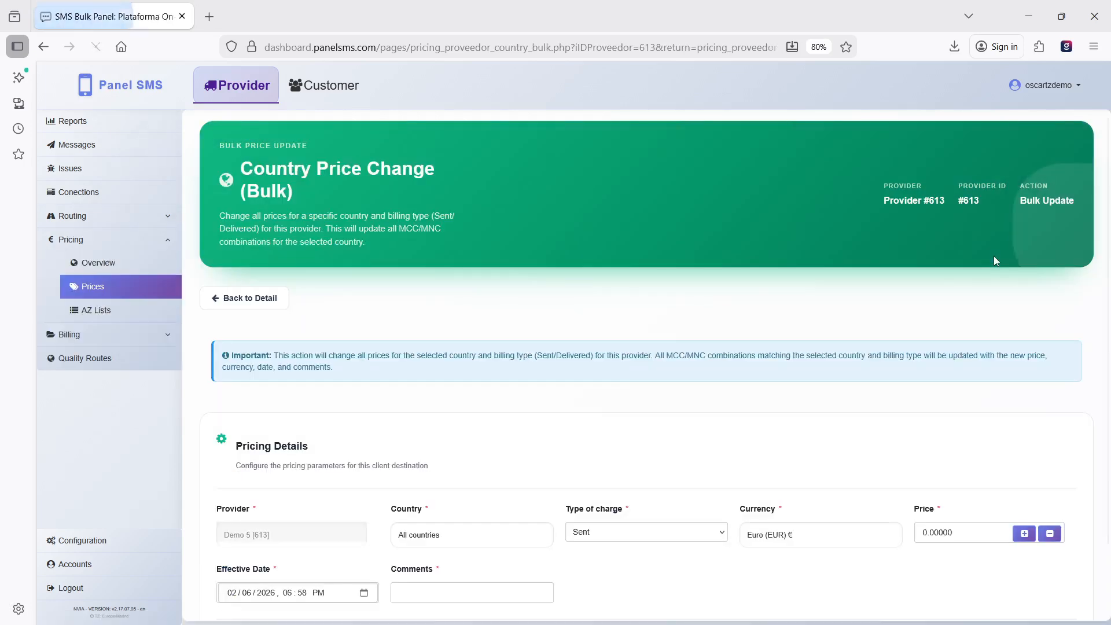
scroll(717, 463, "down", 3)
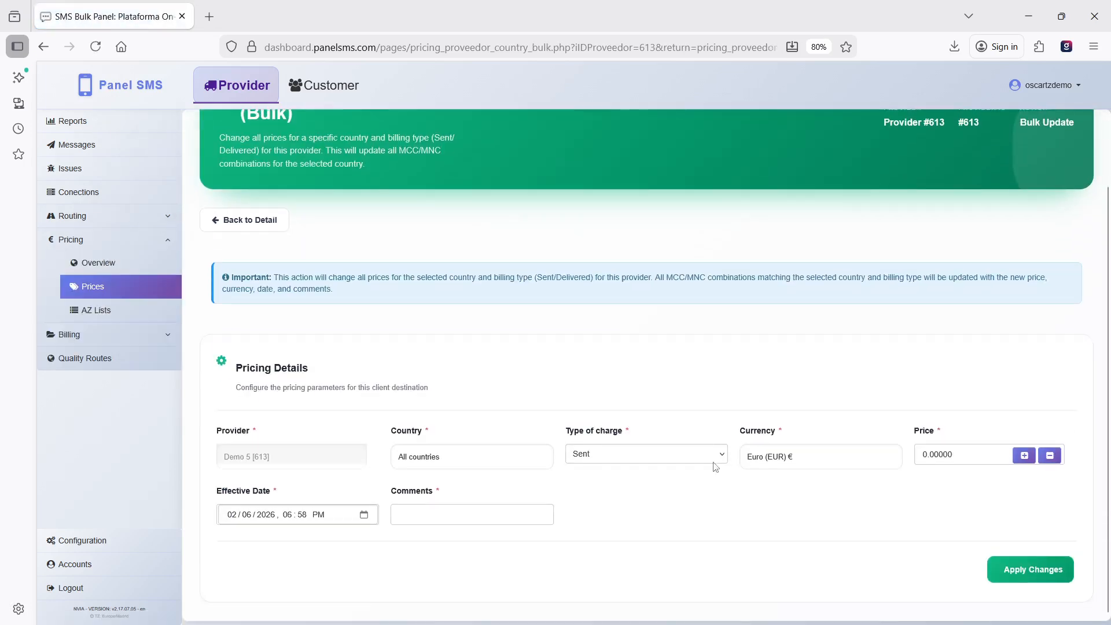
left_click(472, 449)
type("ger")
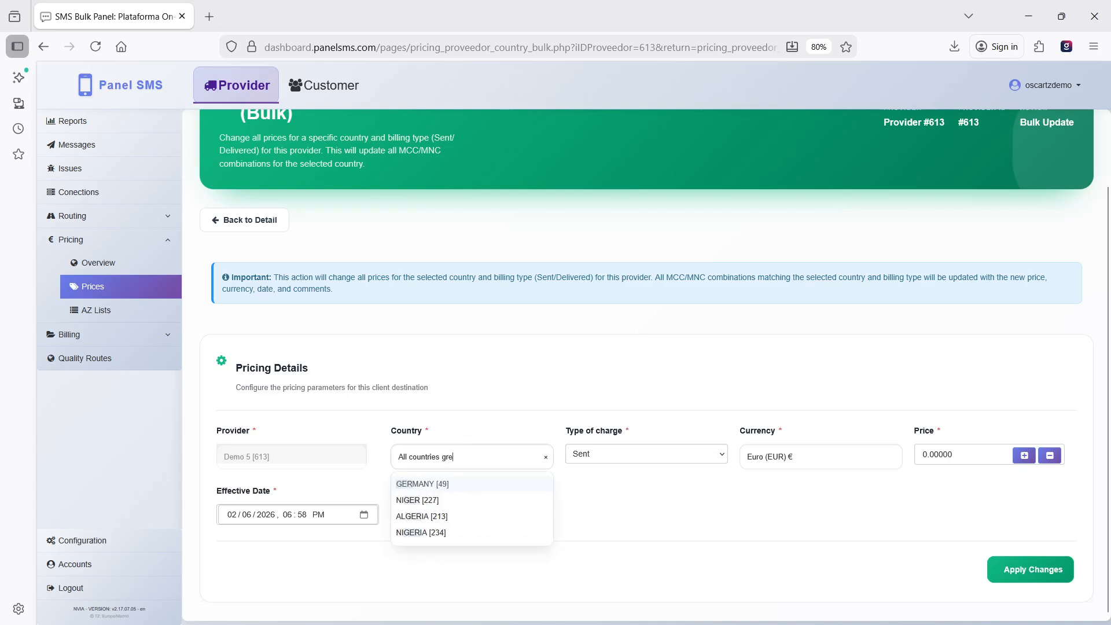
left_click(459, 483)
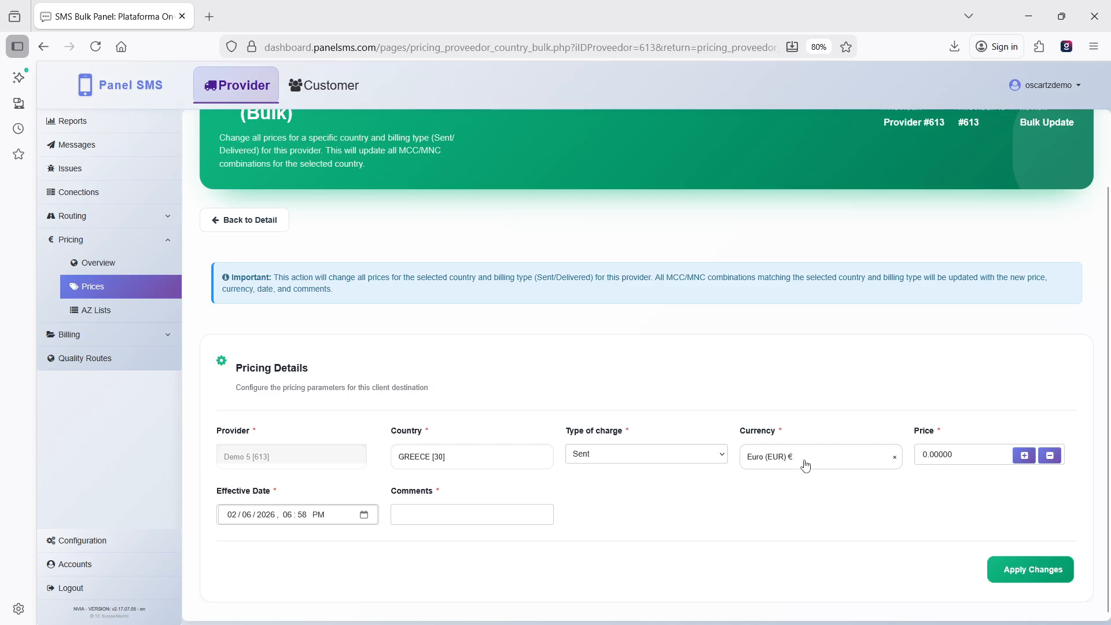
Apply a price of 0.025 for Greece and go back through the provider's price details to the provider list.
left_click(963, 456)
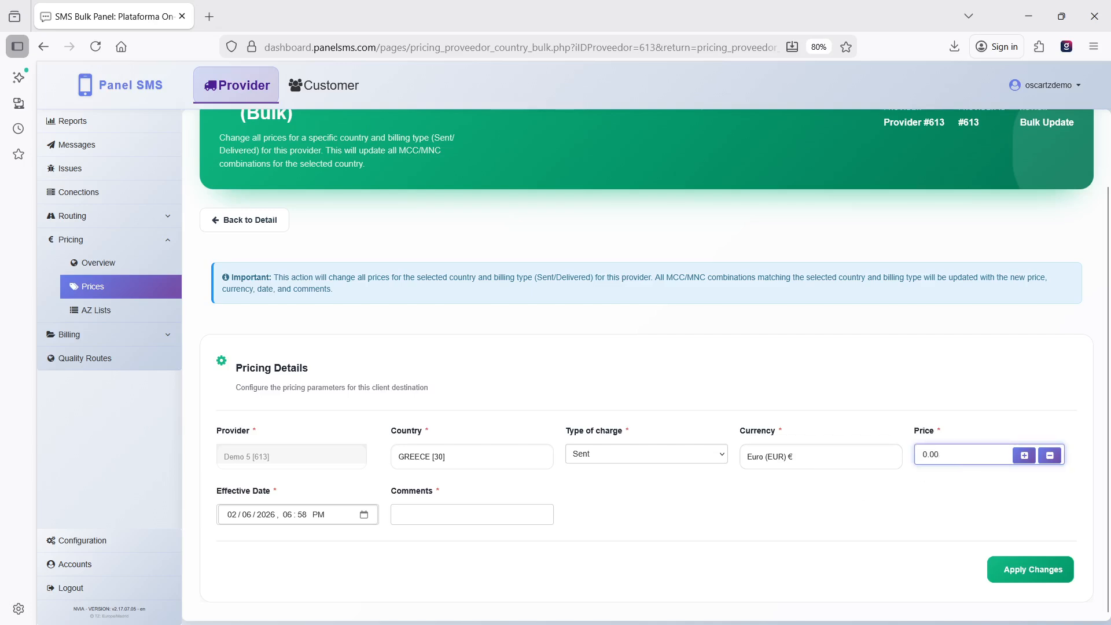
key("BackSpace")
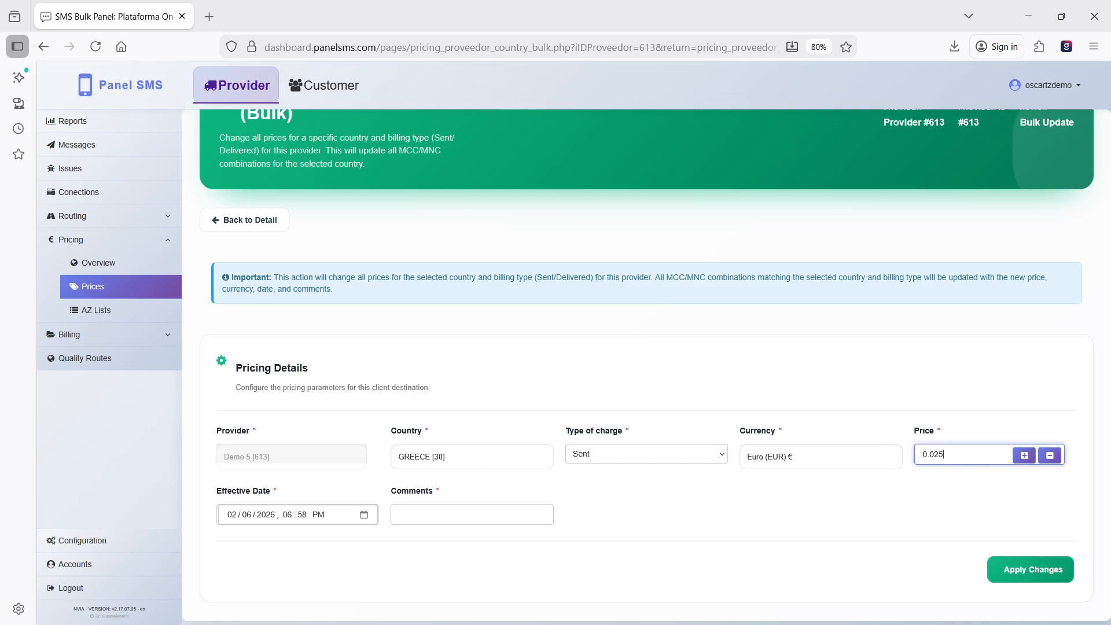
left_click(1045, 530)
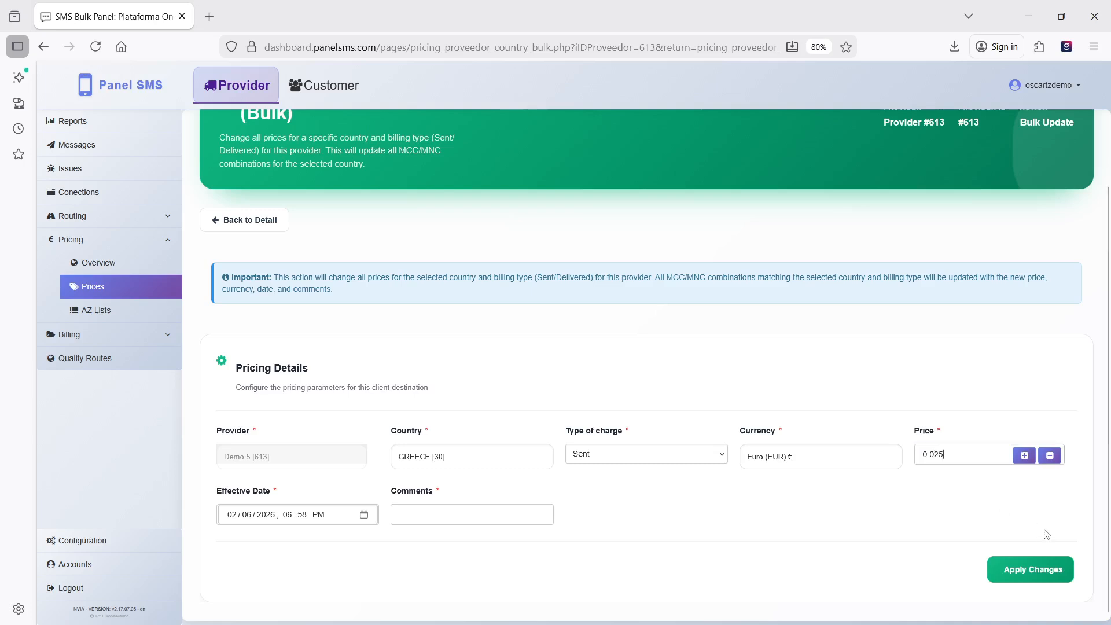
left_click(1029, 579)
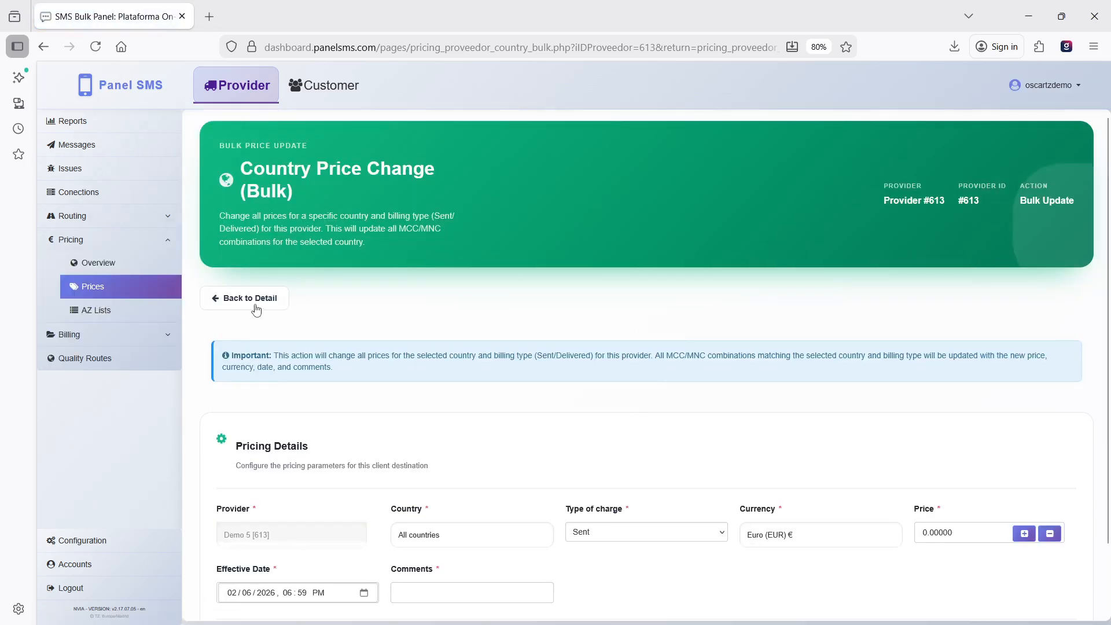
left_click(256, 307)
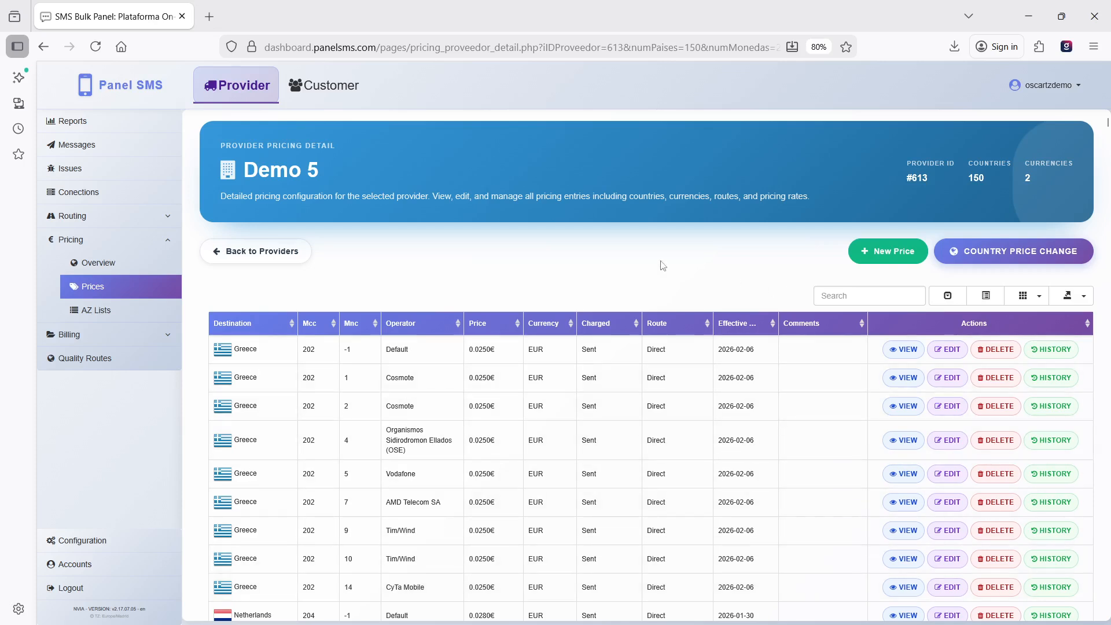
left_click(272, 260)
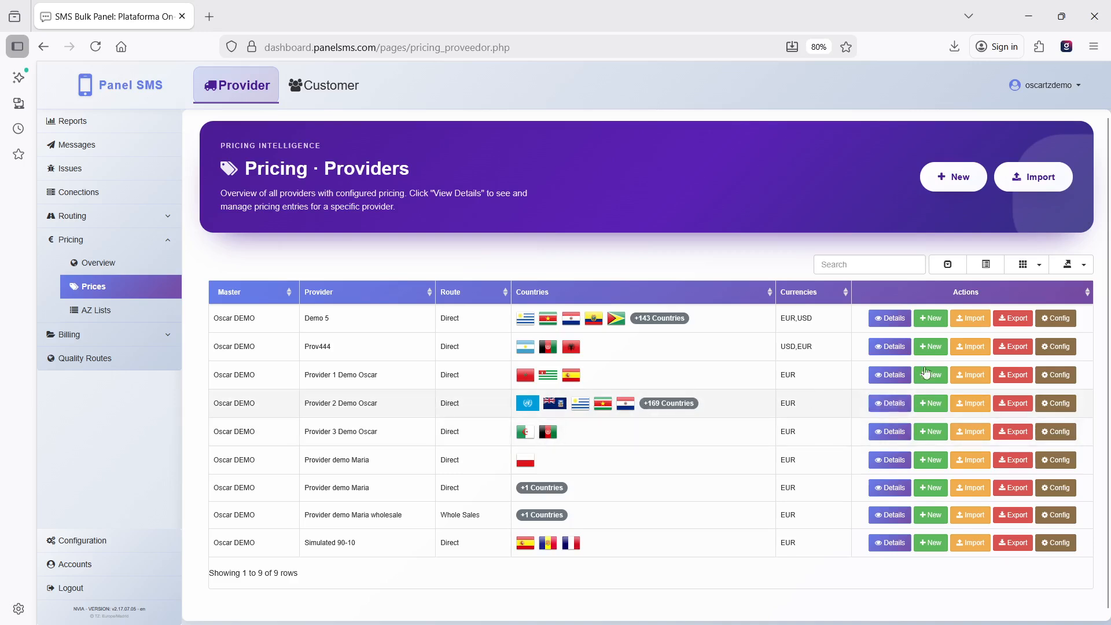
Start a new price for provider Demo 5 with Afghanistan and MccMnc [412-1] Default, and return to the provider list without creating it.
left_click(932, 328)
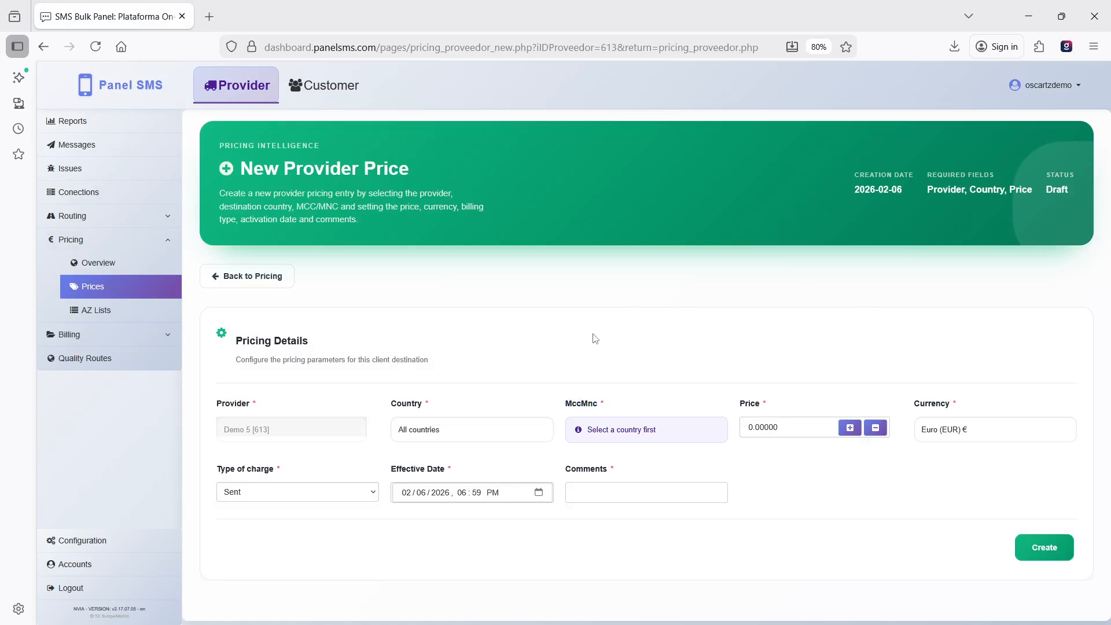
left_click(482, 434)
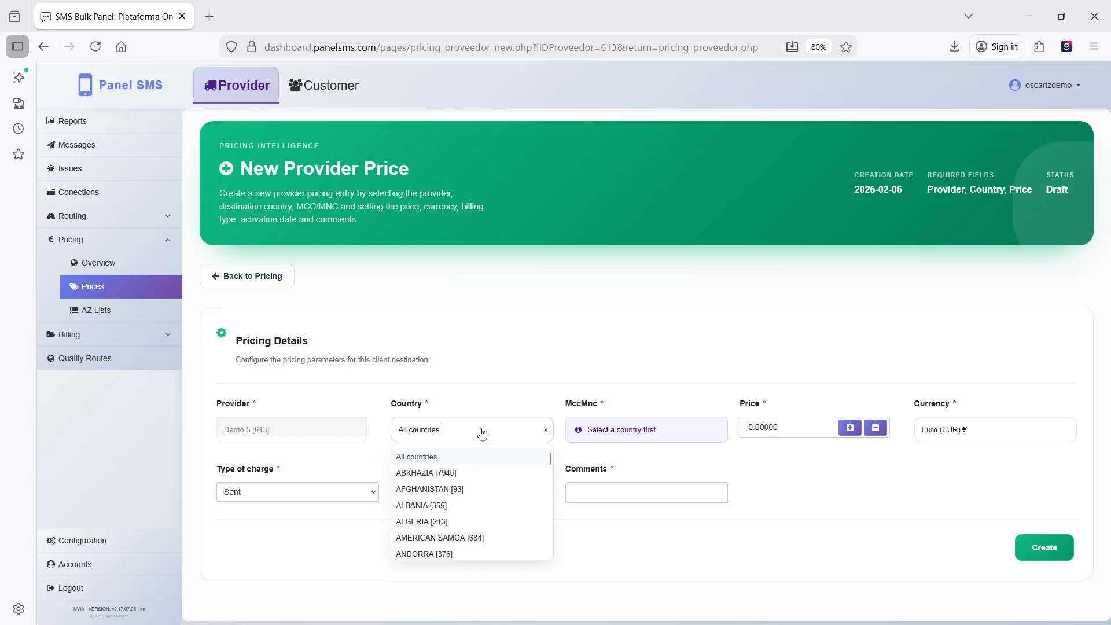
left_click(474, 474)
left_click(639, 423)
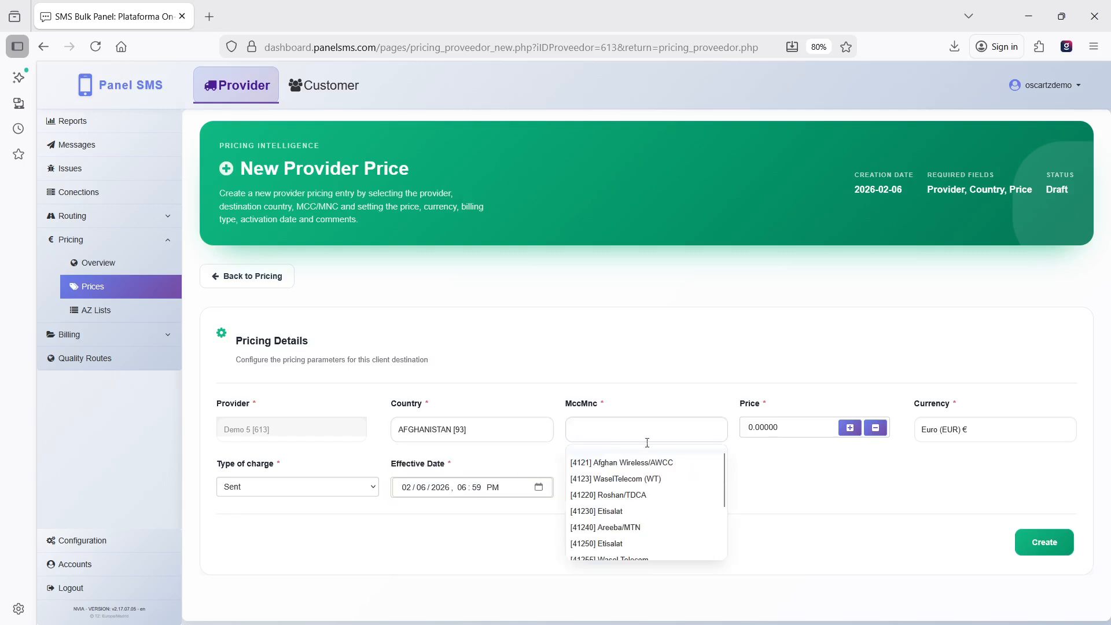
scroll(653, 480, "down", 3)
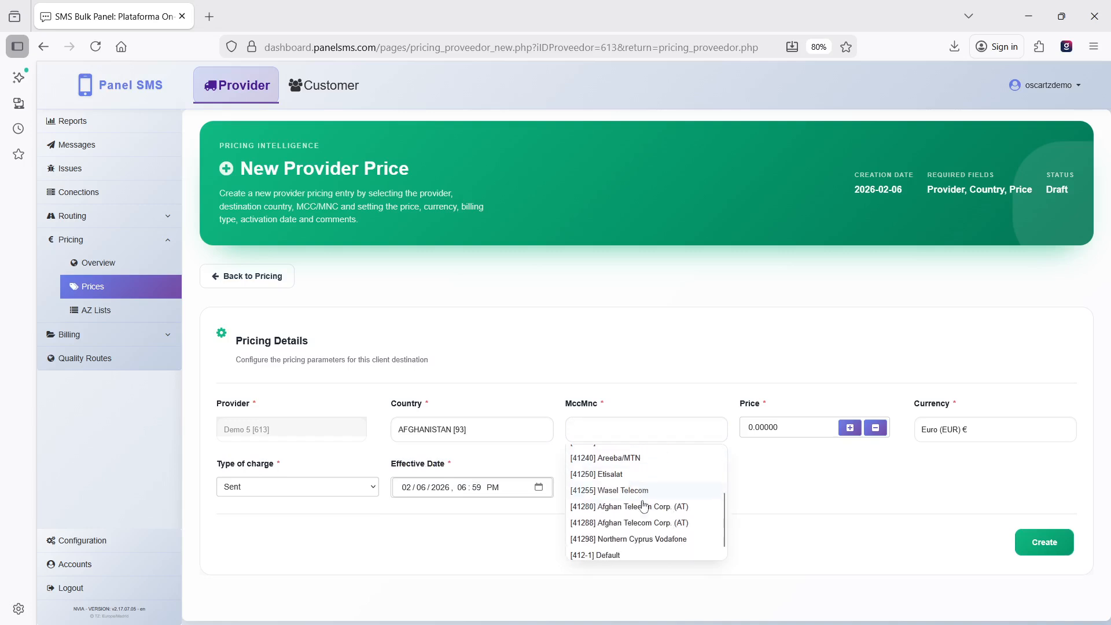
left_click(642, 557)
left_click(799, 433)
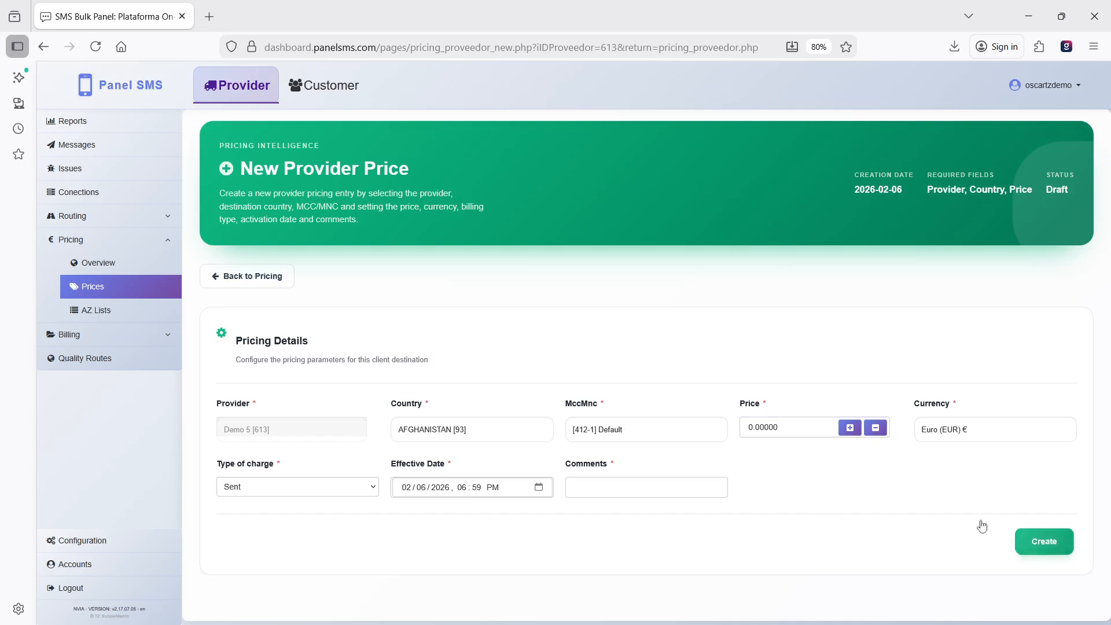
left_click(253, 277)
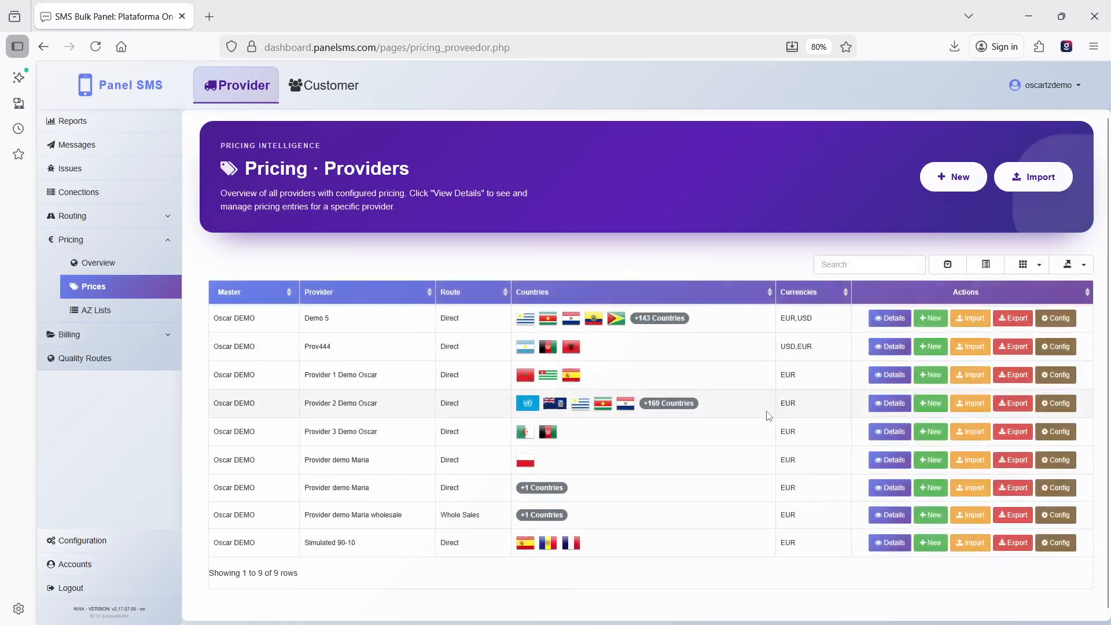
Open the price import for provider Demo 5, review its file upload and column mapping, and return to the provider list.
left_click(971, 319)
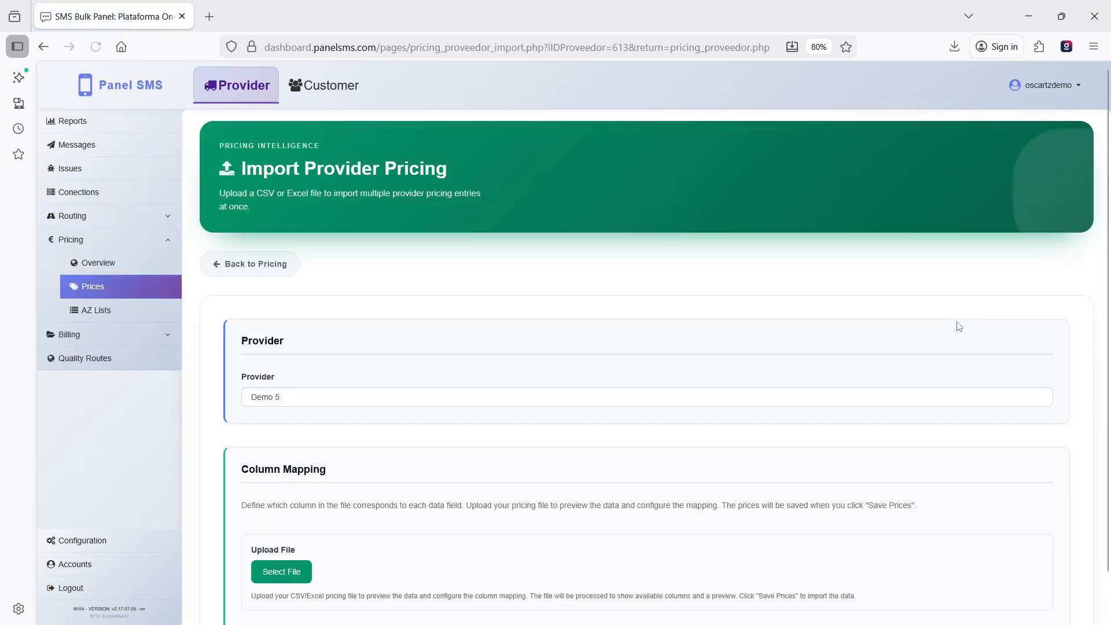
scroll(712, 405, "down", 4)
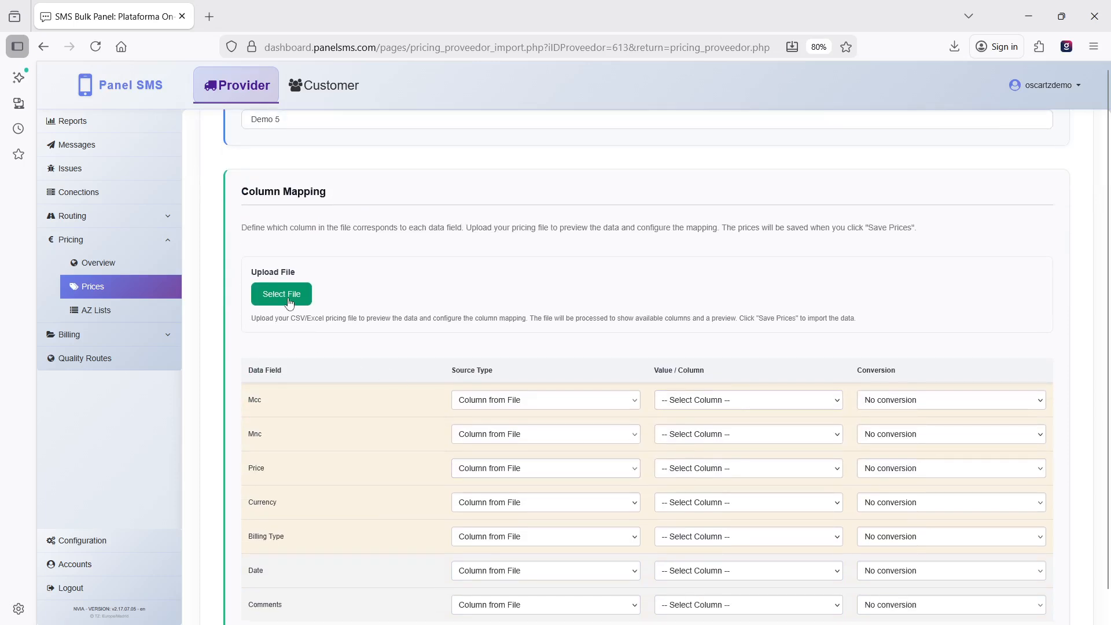
scroll(544, 333, "down", 3)
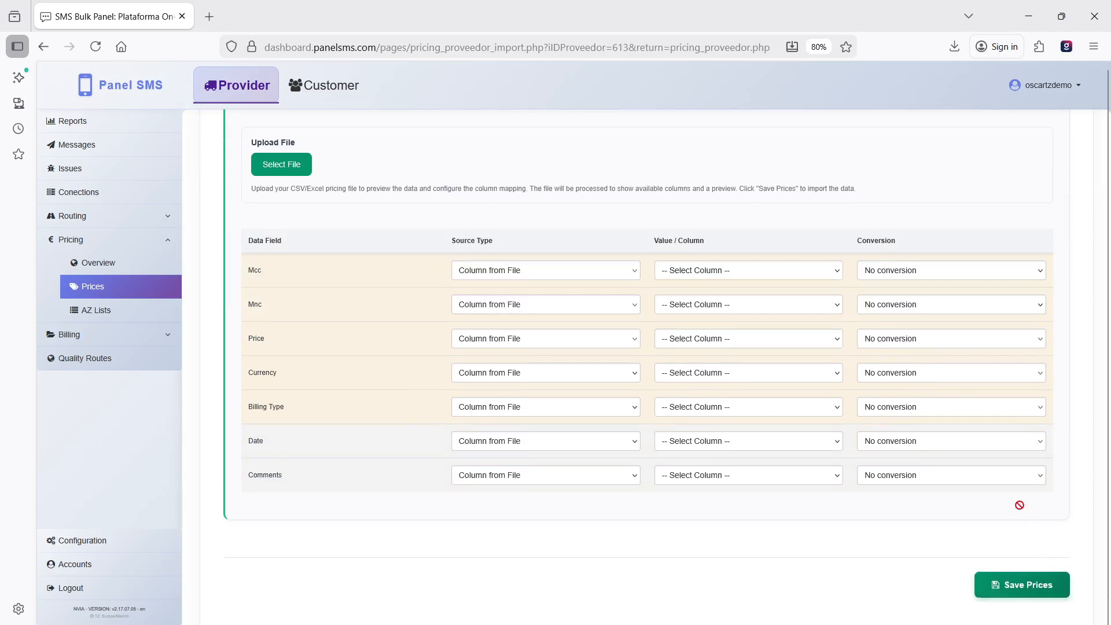
scroll(782, 417, "up", 7)
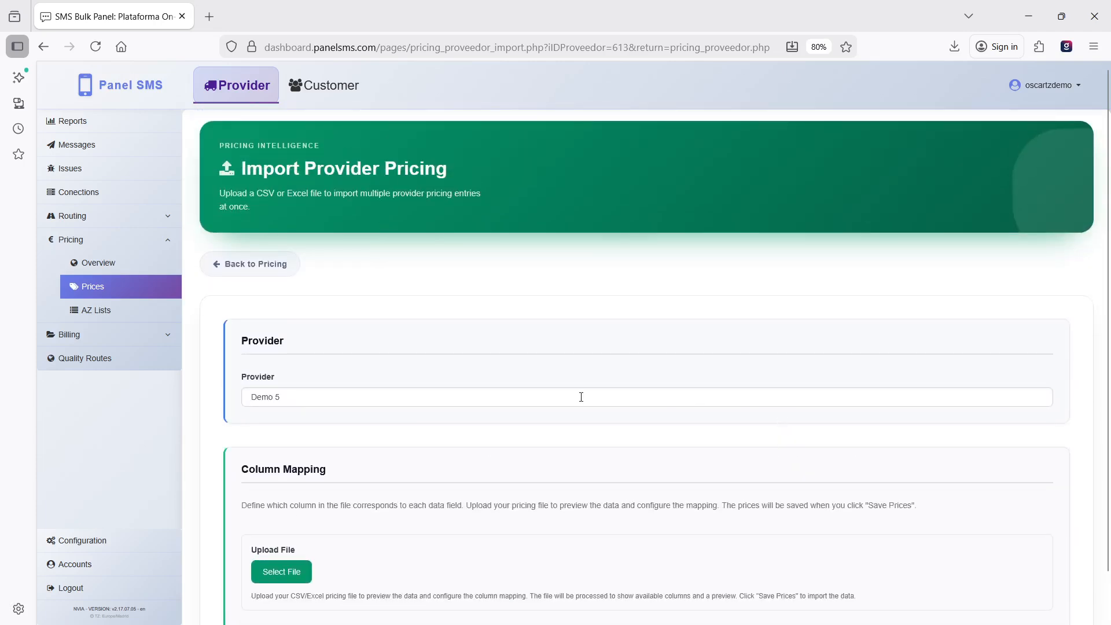
left_click(247, 268)
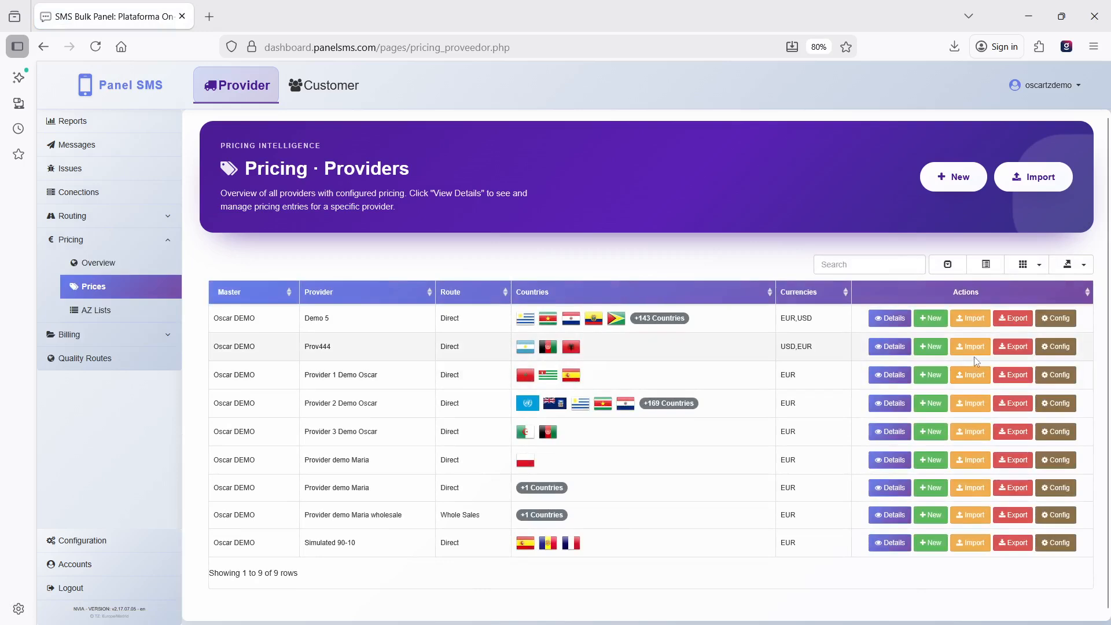
Open the pricing data export for provider Demo 5, check the available file formats, and close it without downloading.
left_click(1020, 327)
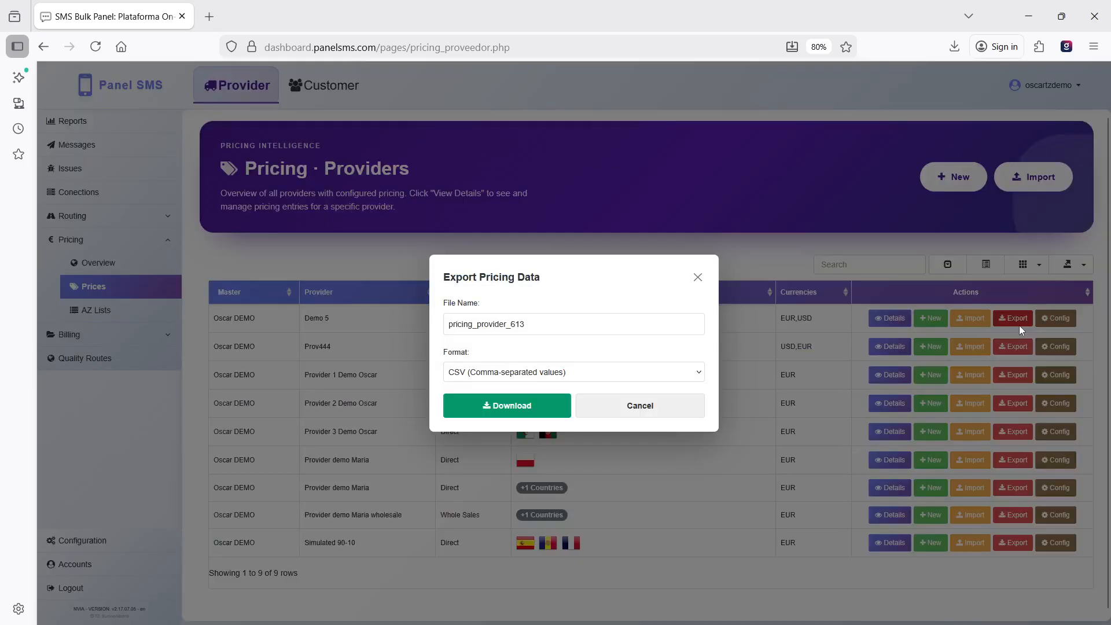
left_click(621, 370)
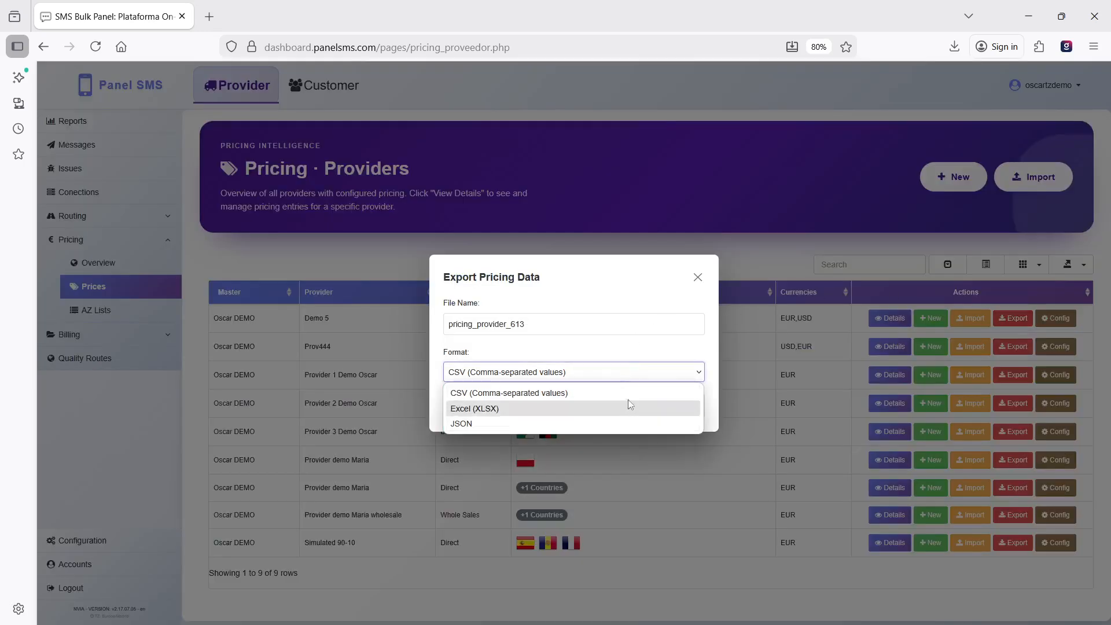
left_click(698, 280)
left_click(698, 279)
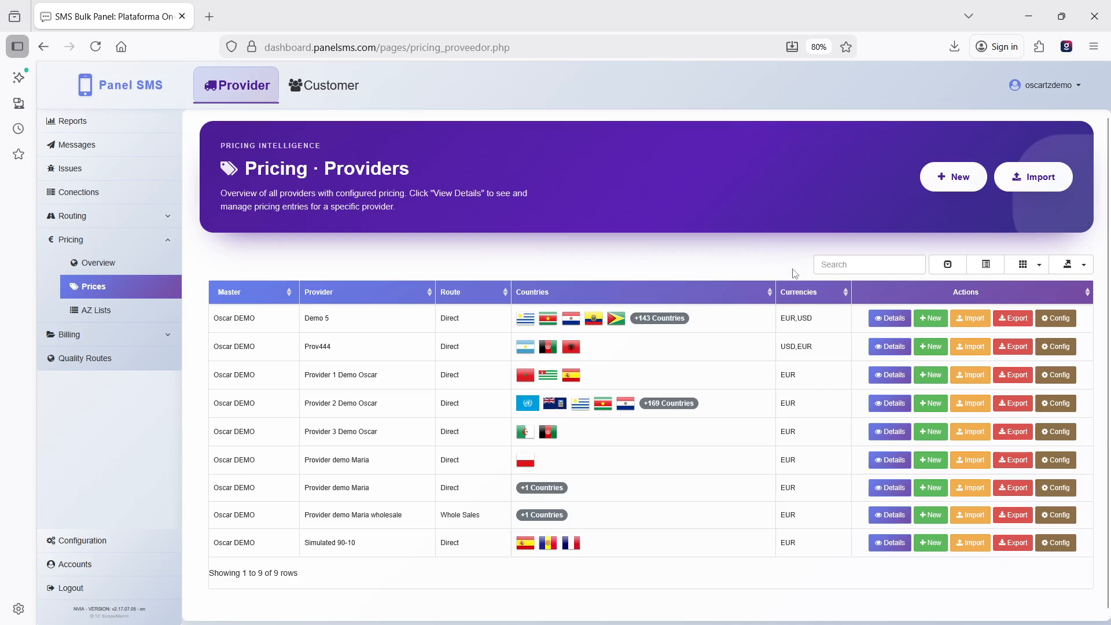
Open the email pricing import configuration of provider Demo 5 and inspect the provider and sender email fields.
left_click(1066, 329)
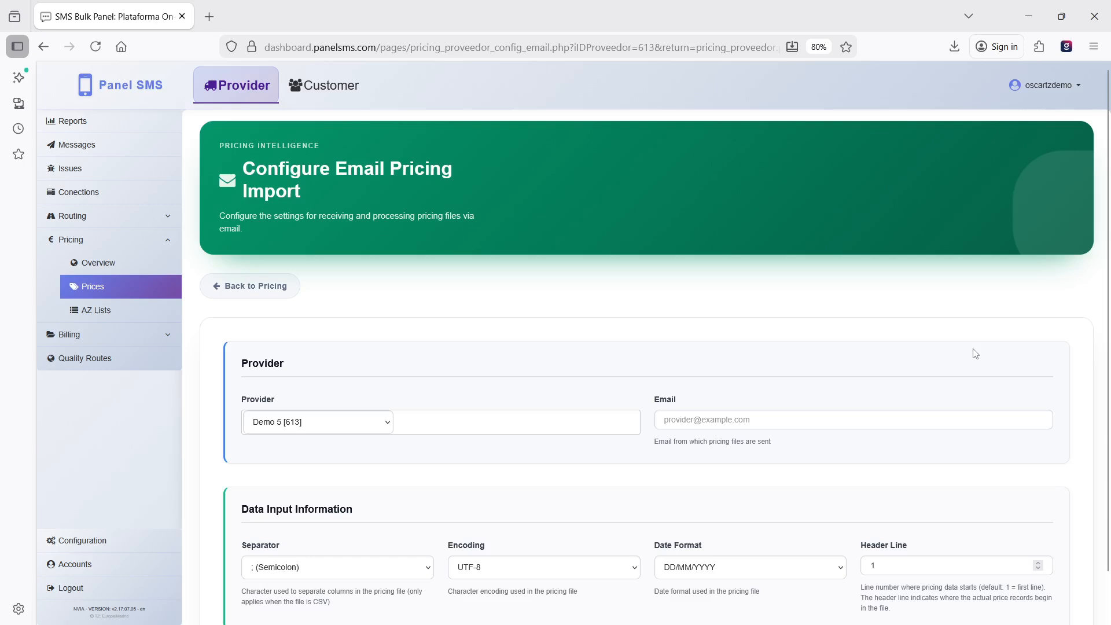
scroll(855, 426, "down", 1)
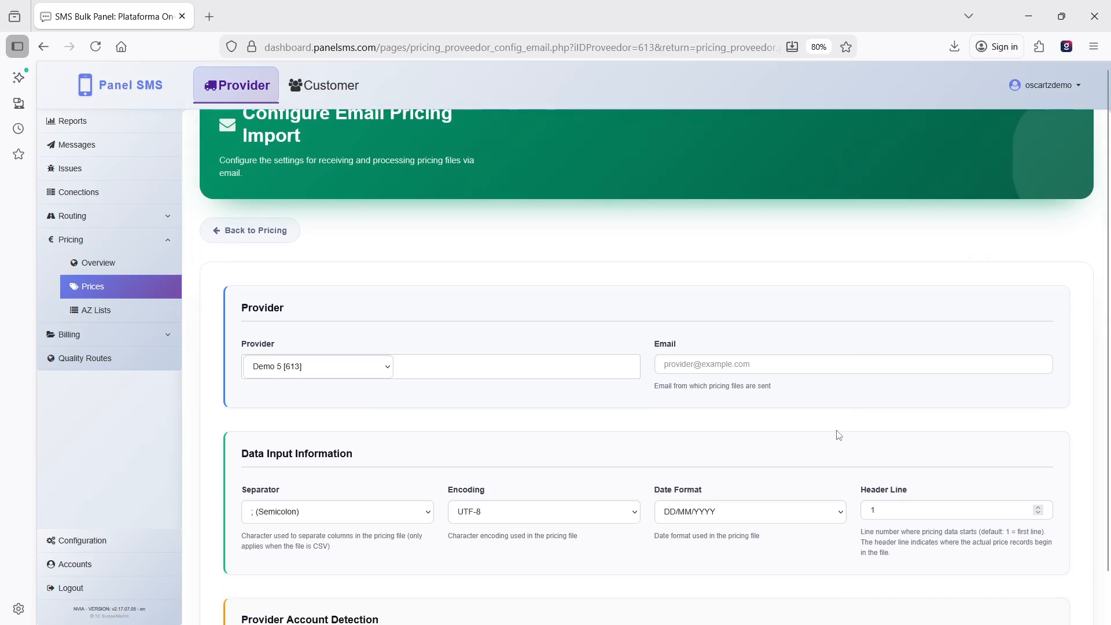
scroll(515, 454, "down", 1)
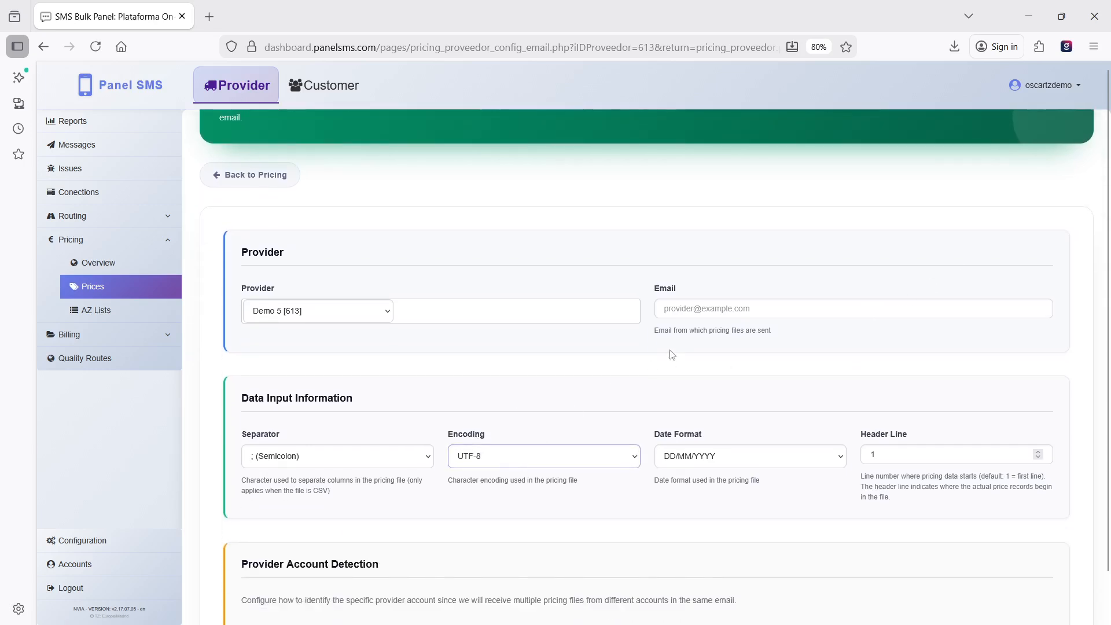
left_click(759, 309)
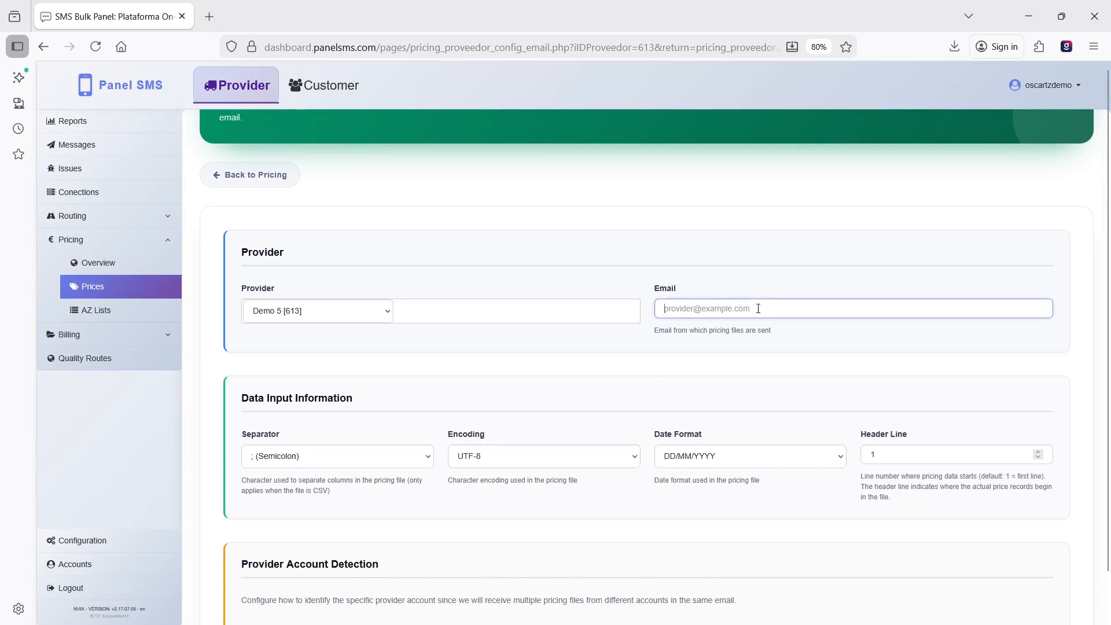
scroll(759, 309, "down", 2)
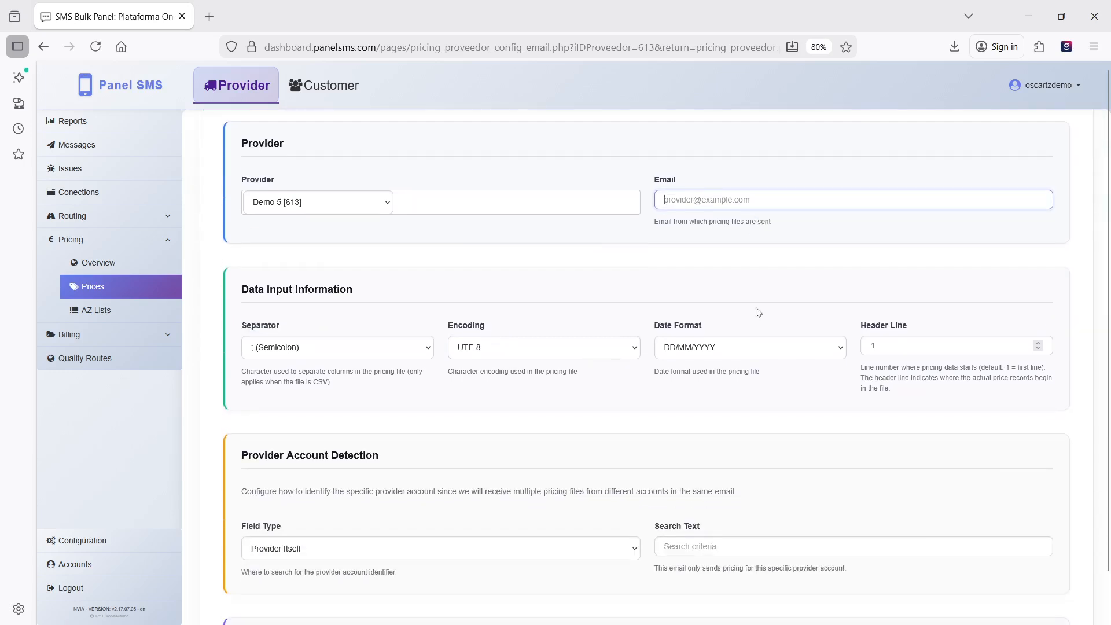
Examine the separator, encoding and date format options for the incoming pricing file without changing them.
left_click(398, 350)
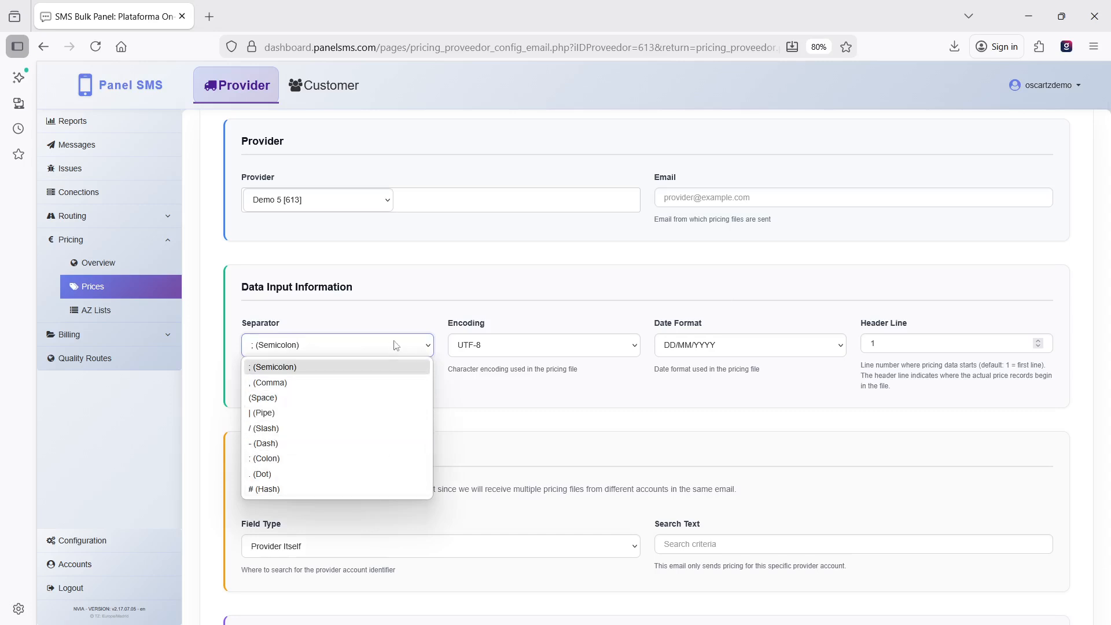
left_click(417, 315)
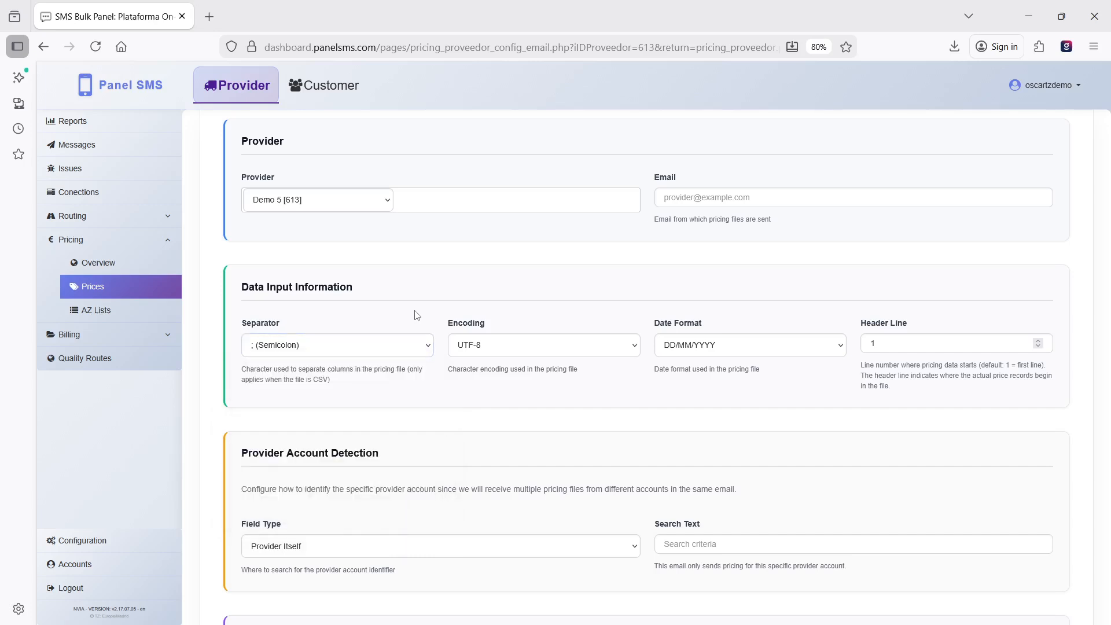
left_click(597, 352)
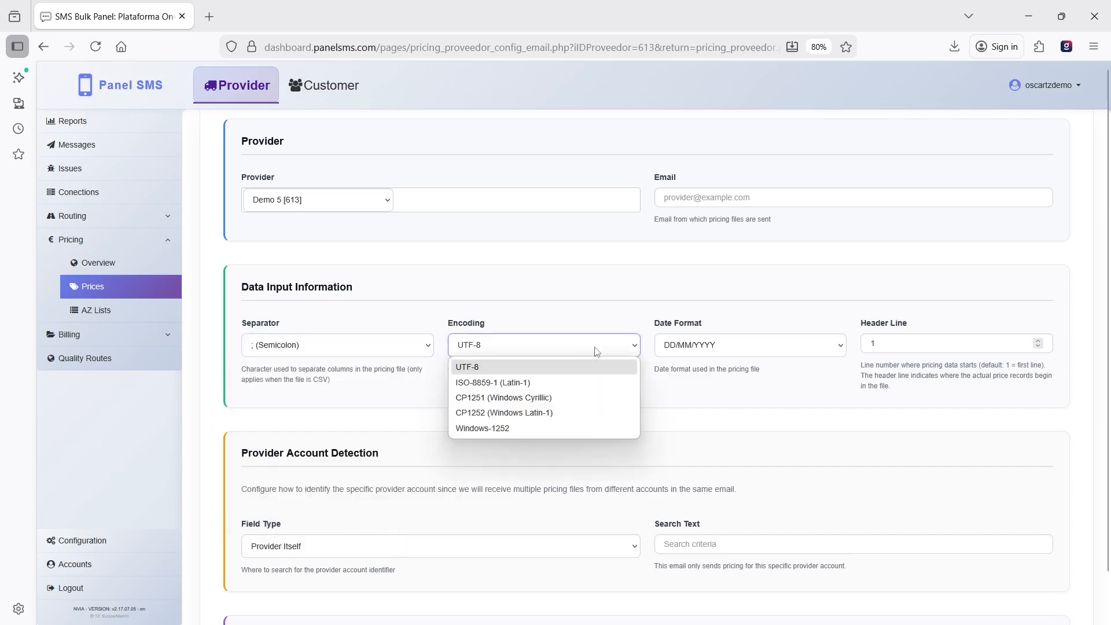
left_click(781, 310)
left_click(779, 350)
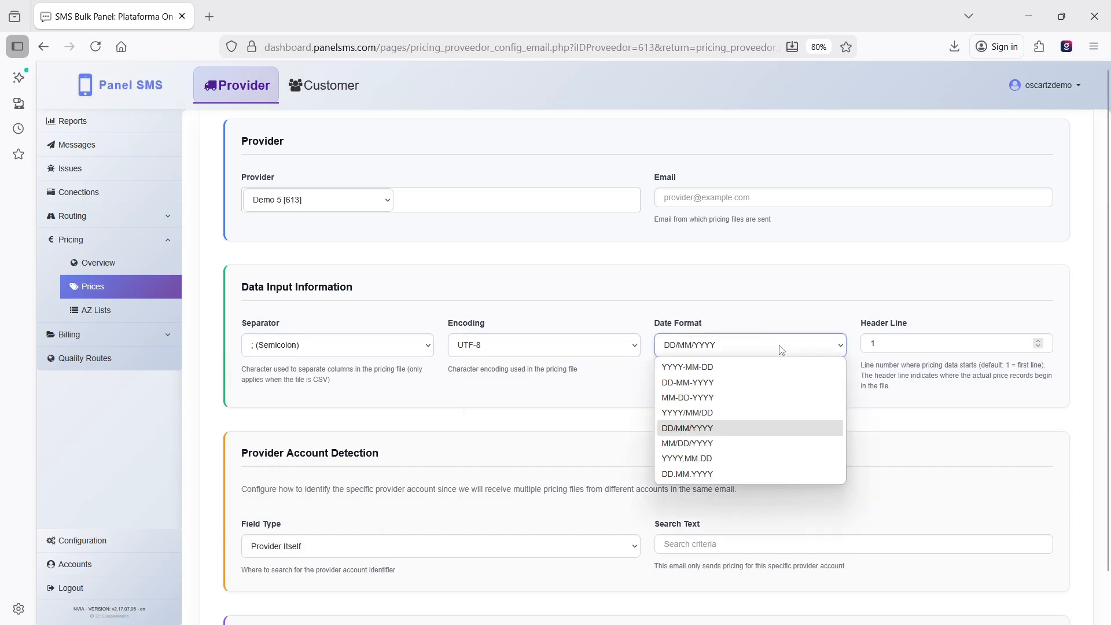
left_click(781, 350)
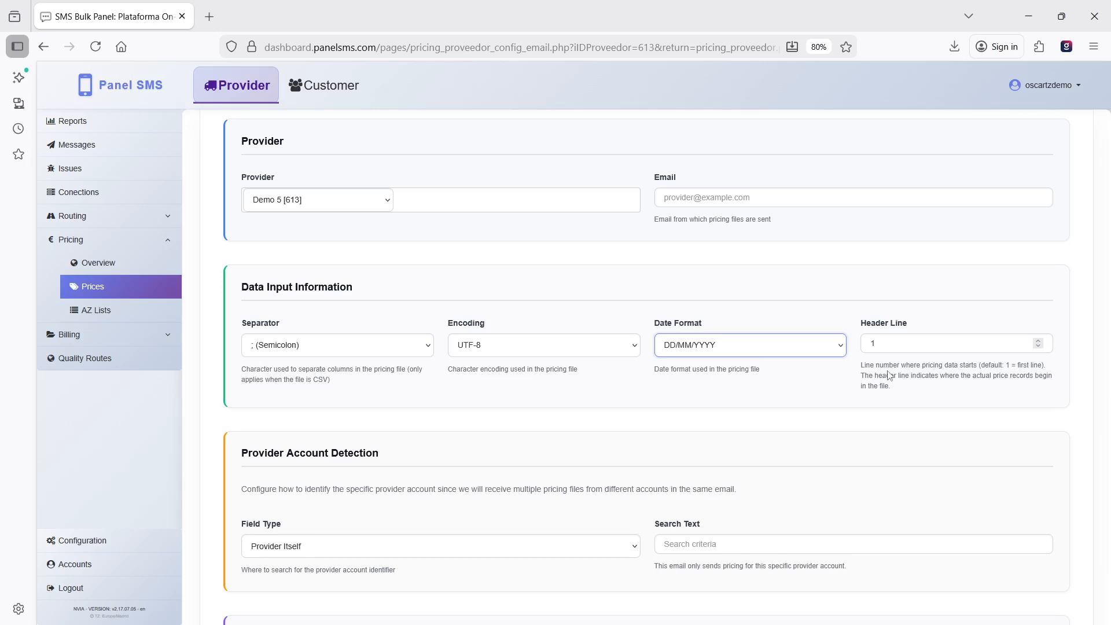
Examine the field type options and the search text field in the provider account detection settings.
scroll(503, 382, "down", 3)
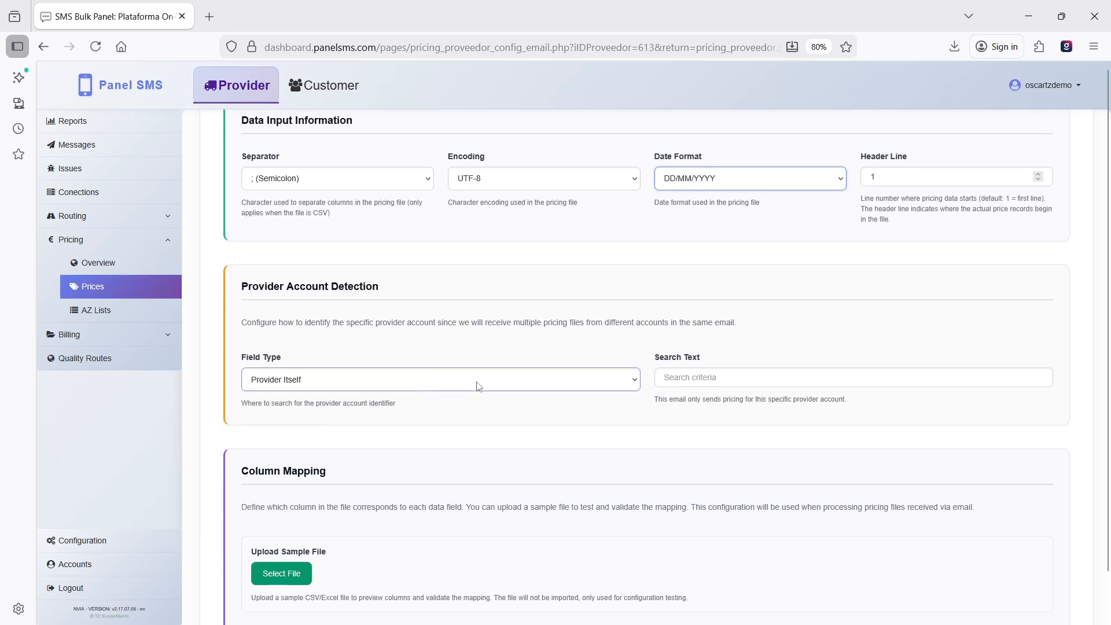
left_click(478, 386)
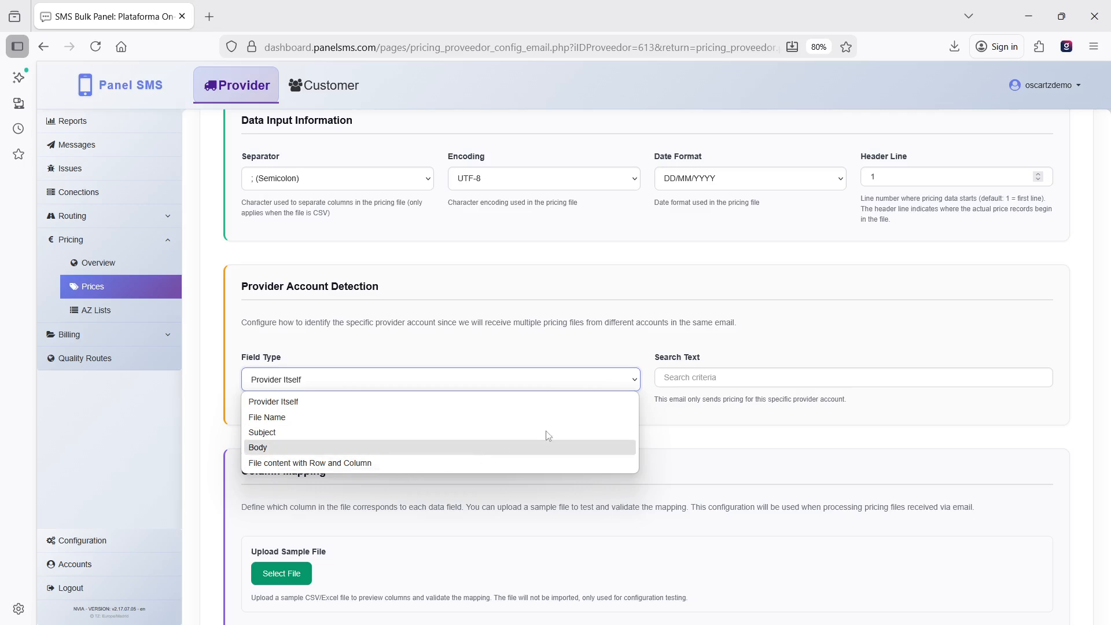
left_click(660, 418)
left_click(702, 379)
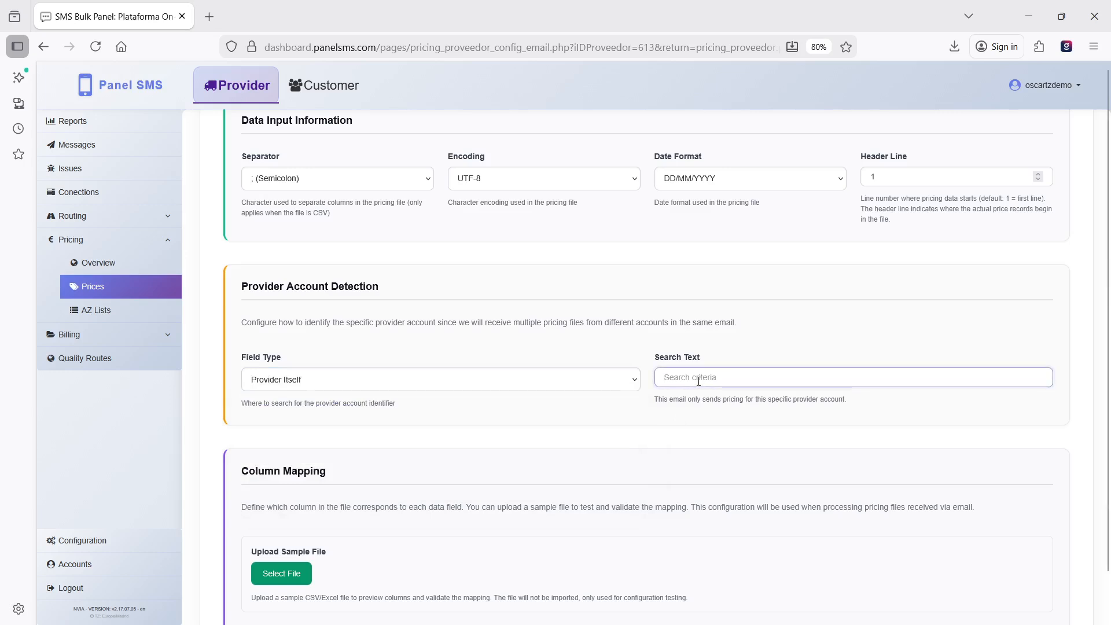
Review the sample file upload and column mapping of the email import, and return to the provider list without saving.
scroll(658, 380, "down", 5)
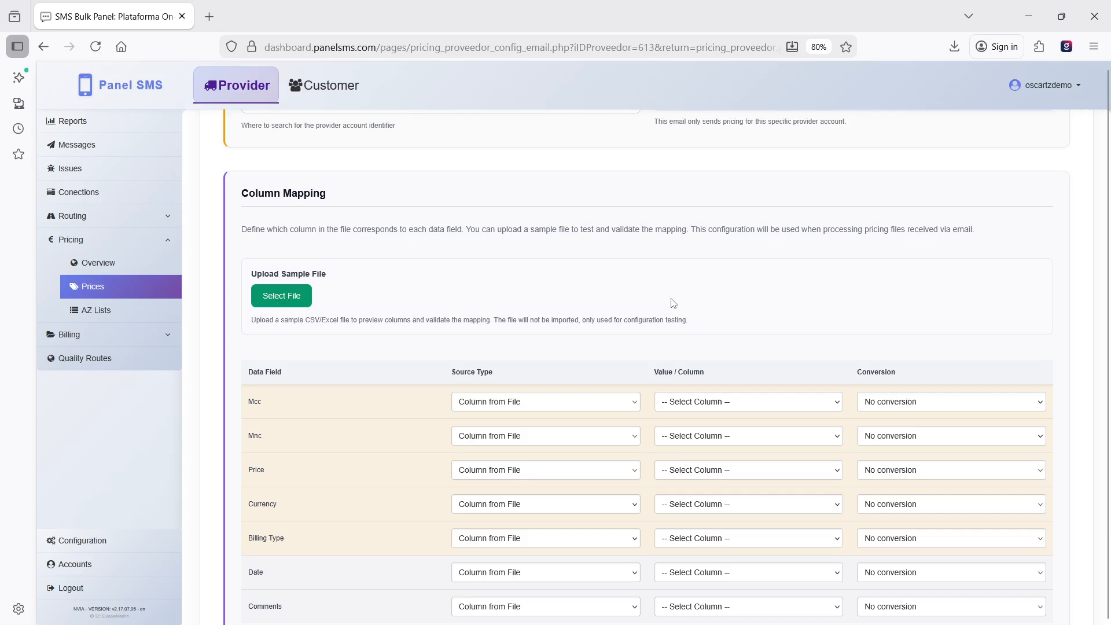
scroll(674, 302, "down", 2)
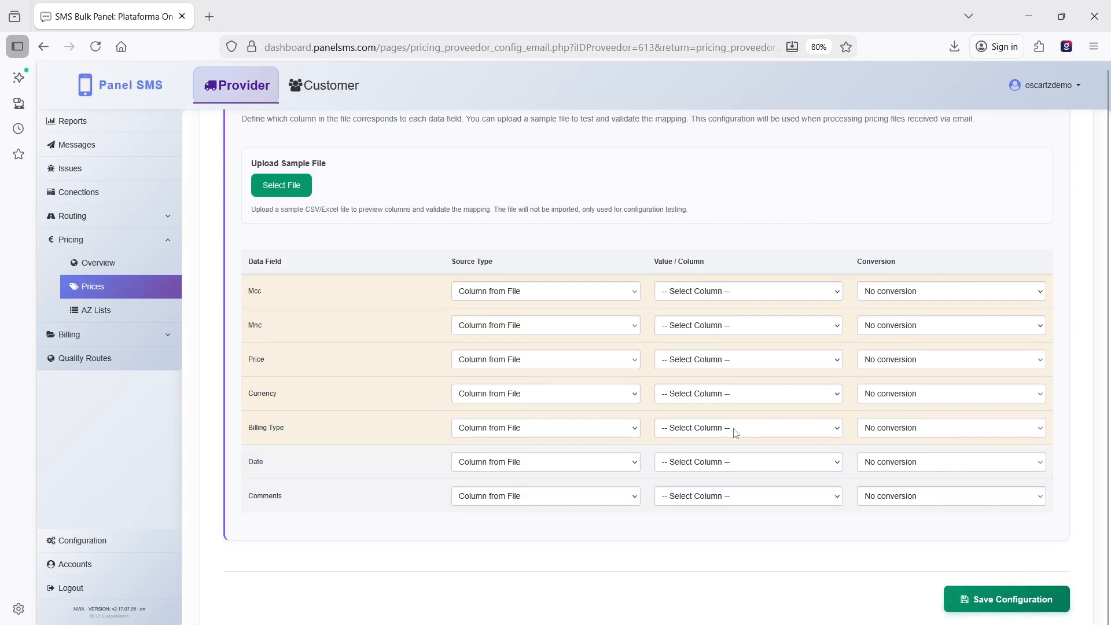
scroll(718, 301, "up", 2)
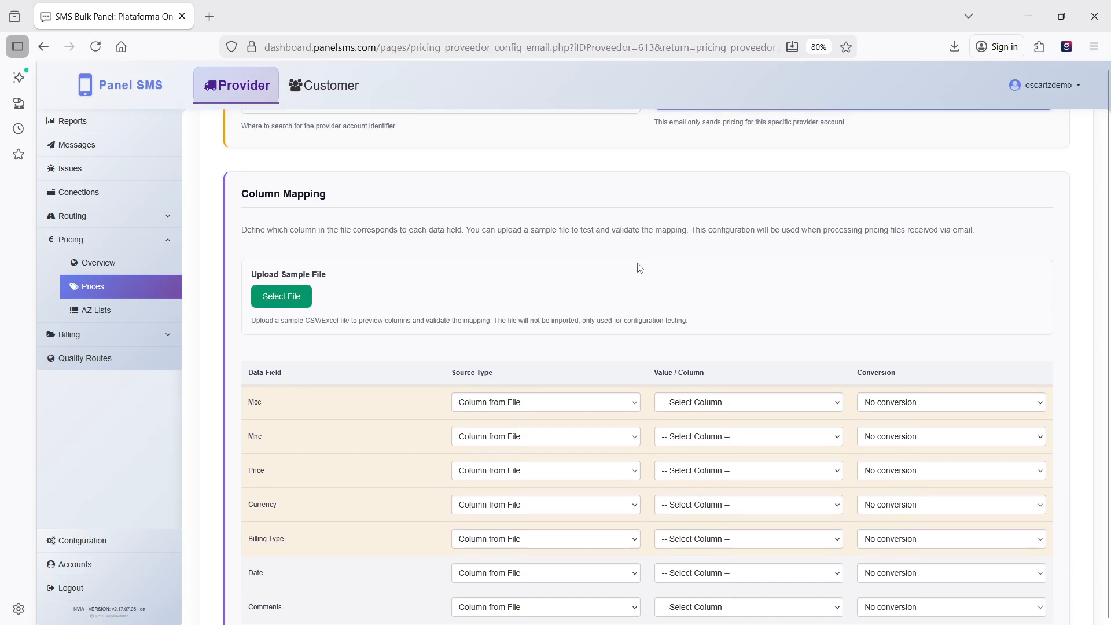
scroll(619, 249, "up", 1)
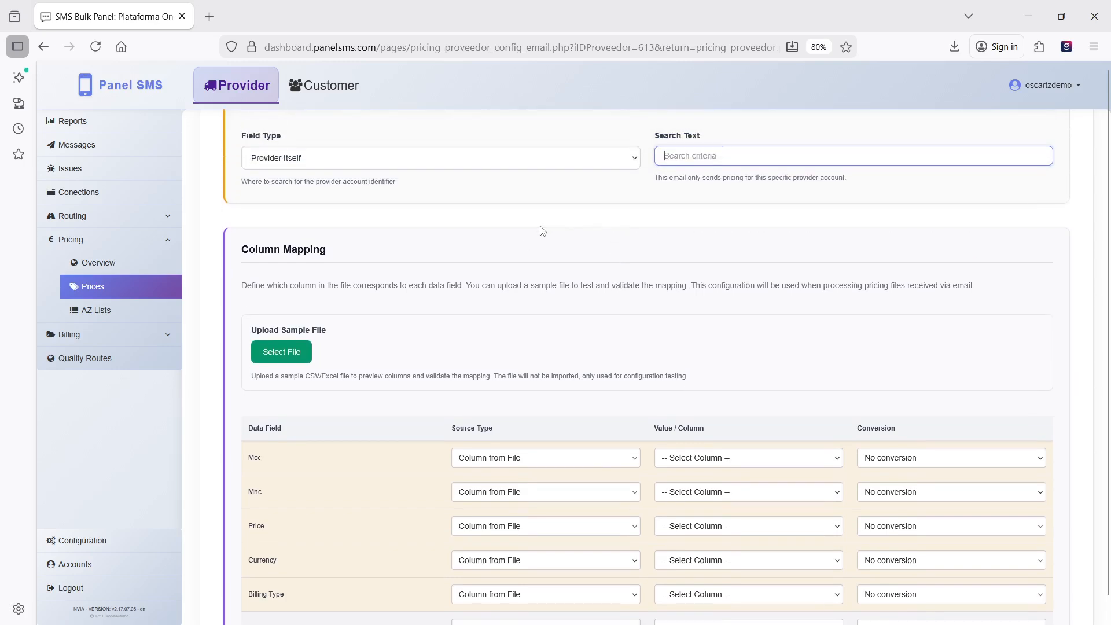
scroll(543, 230, "up", 10)
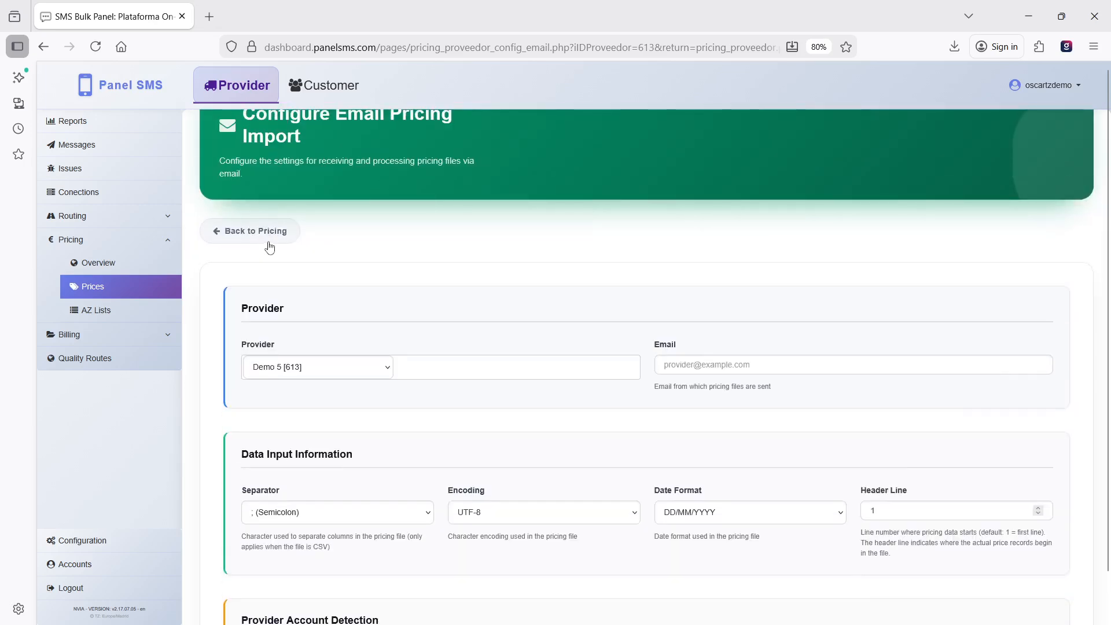
left_click(249, 233)
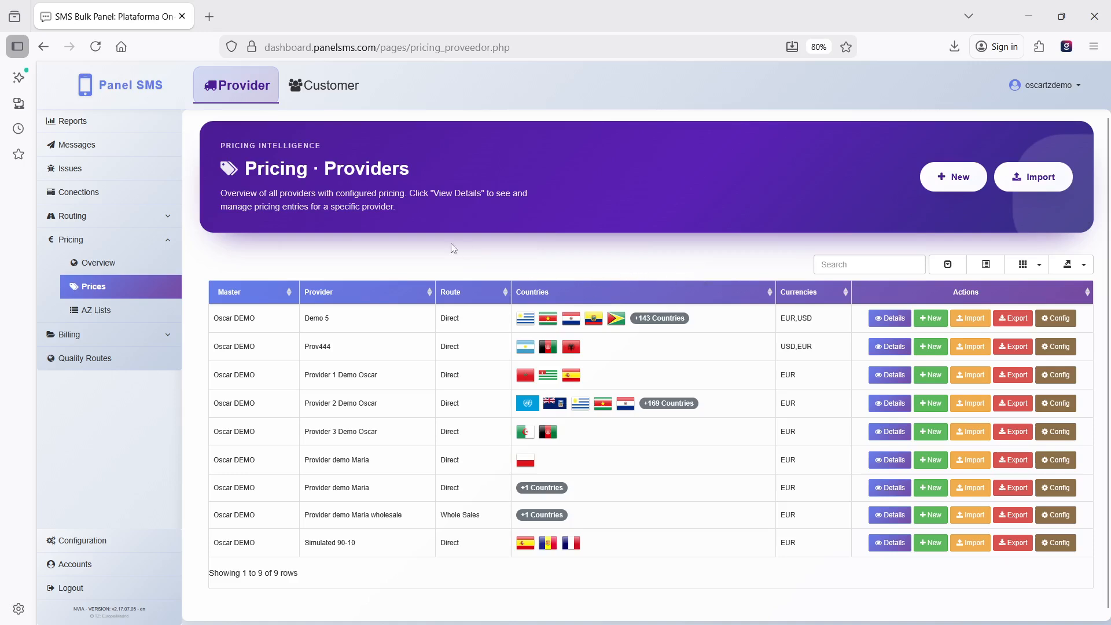
Switch to customer pricing and review the list of customers with their routes, countries and currencies.
left_click(324, 85)
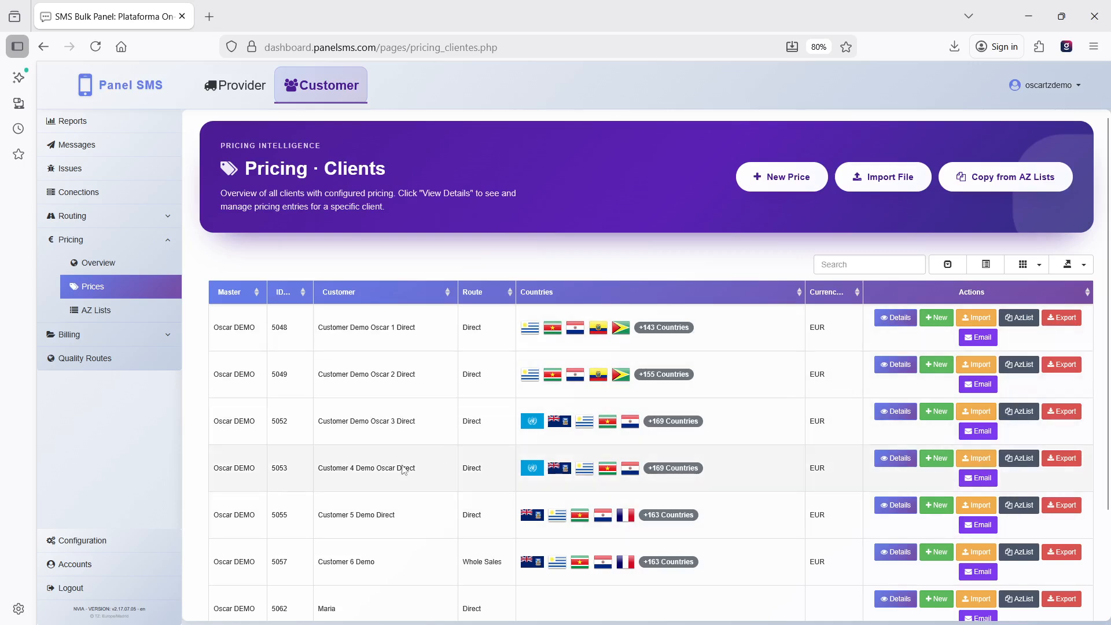
scroll(400, 458, "down", 2)
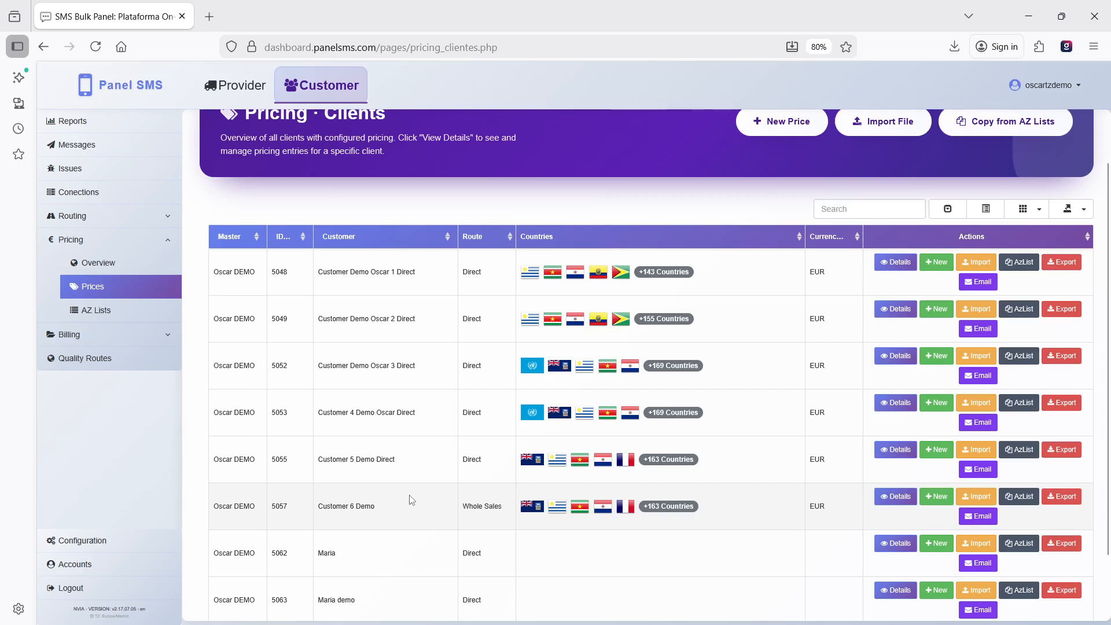
scroll(413, 499, "down", 2)
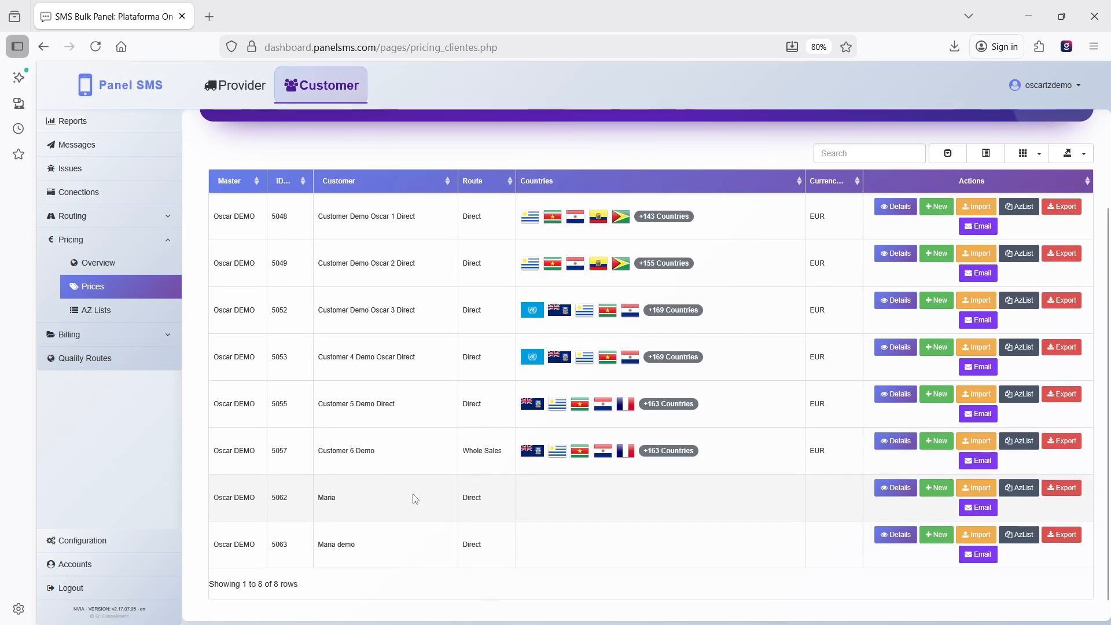
scroll(415, 499, "down", 1)
scroll(418, 496, "up", 2)
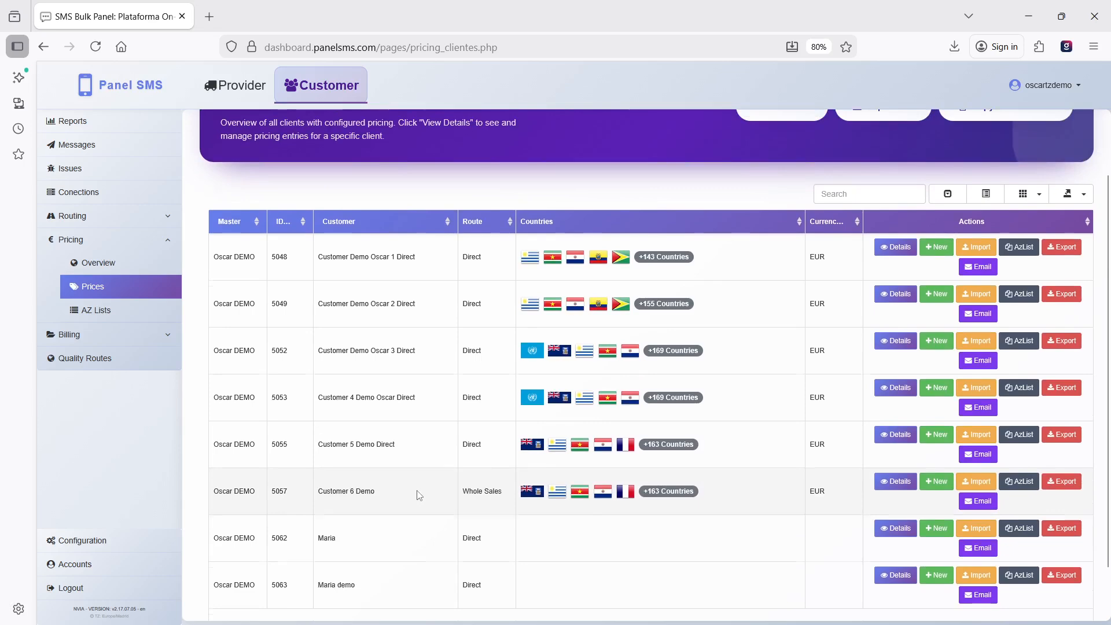
scroll(422, 491, "up", 2)
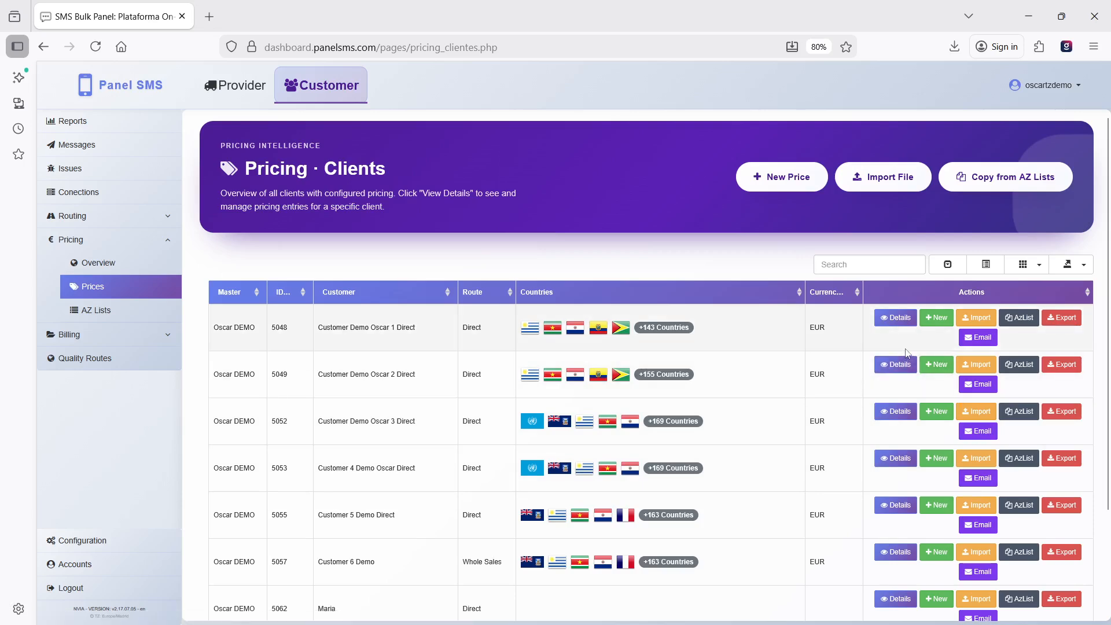
Open the price details of the first customer in the list and review the prices by country and operator.
left_click(891, 317)
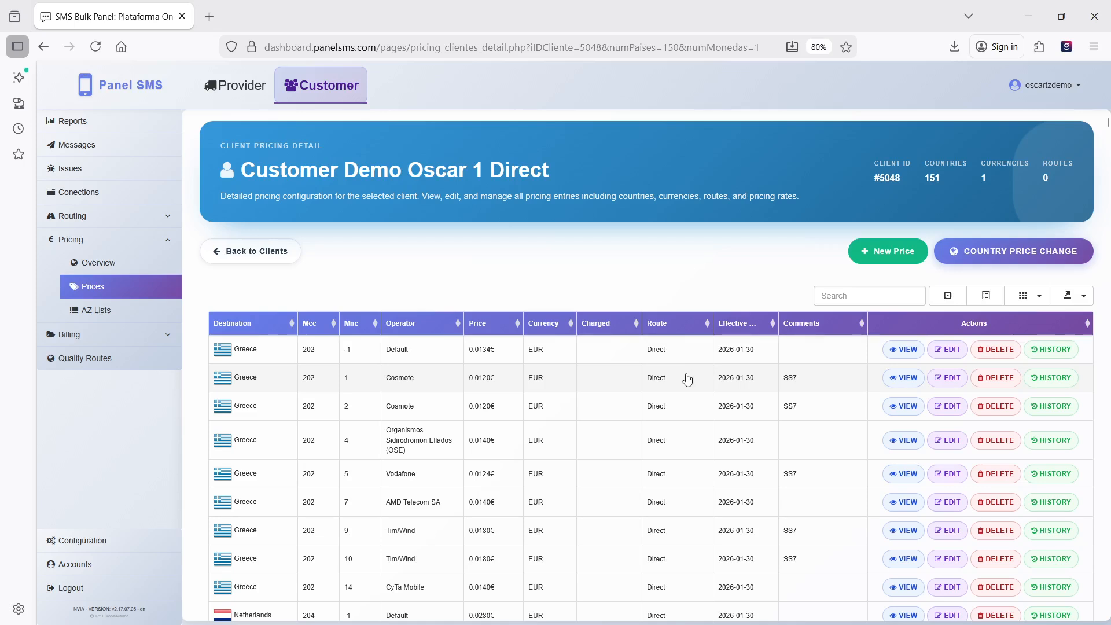
scroll(688, 379, "down", 2)
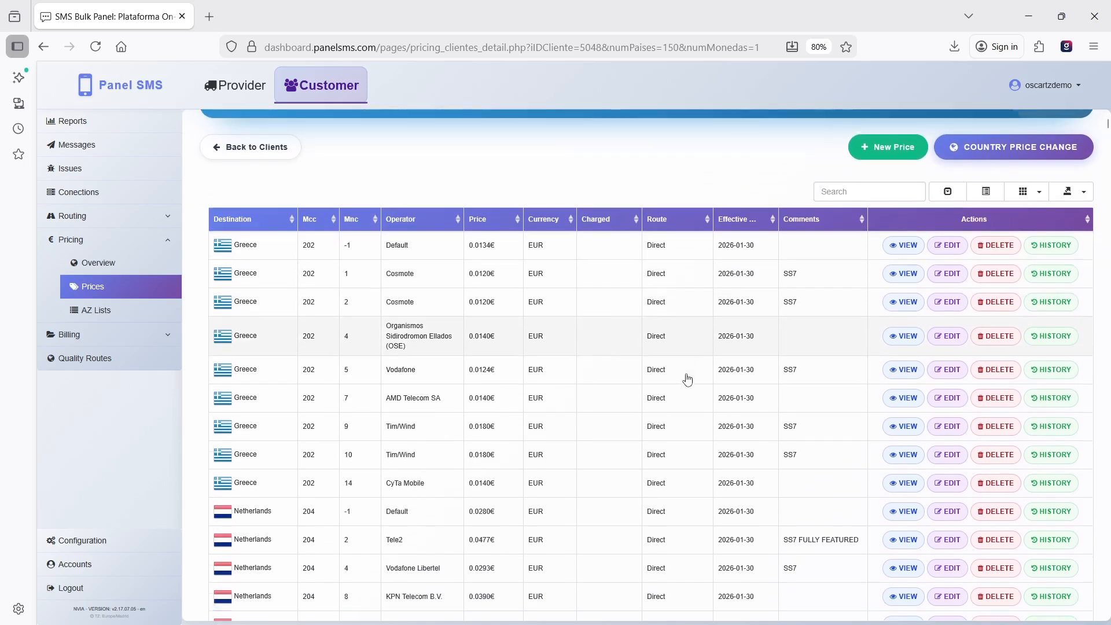
scroll(691, 374, "down", 1)
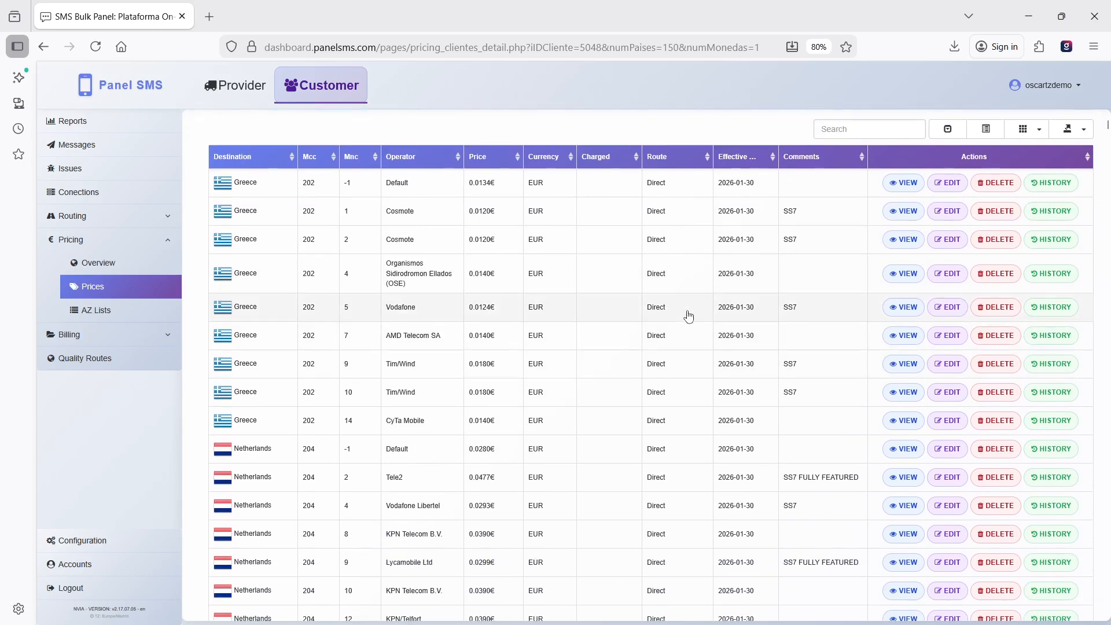
Apply a bulk country price change to this customer, setting the Greece price to 0.03 EUR.
scroll(689, 316, "up", 3)
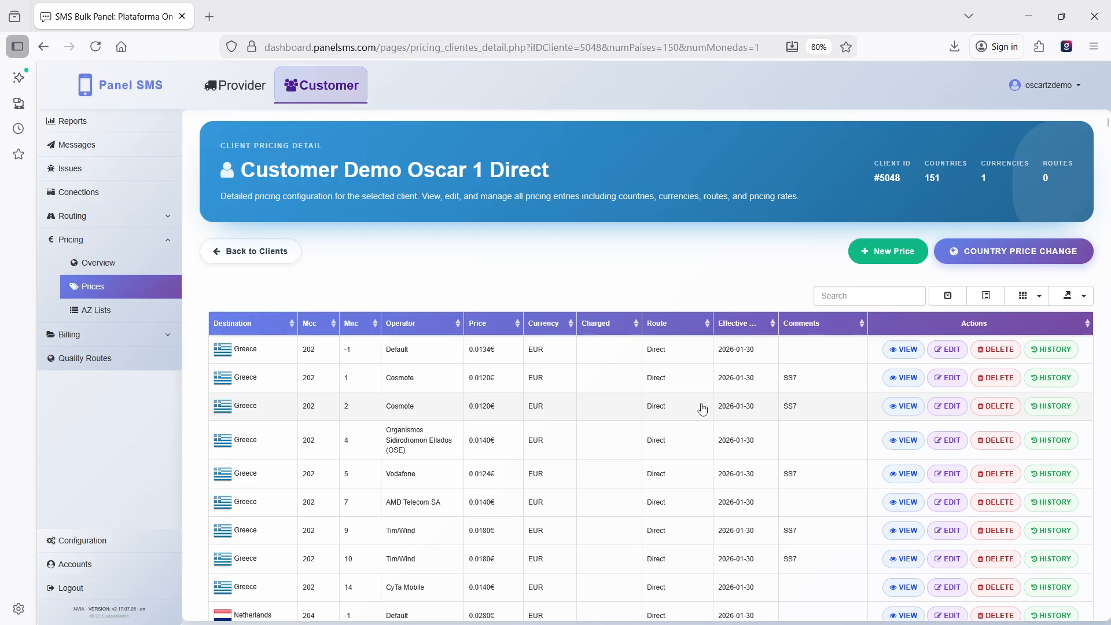
left_click(997, 257)
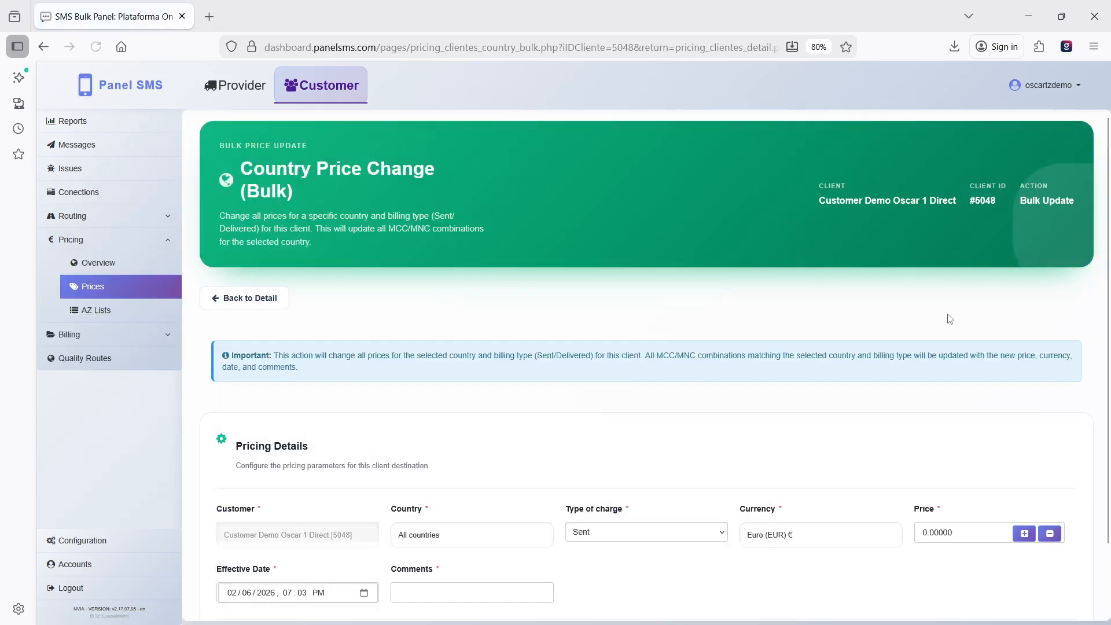
scroll(951, 319, "down", 2)
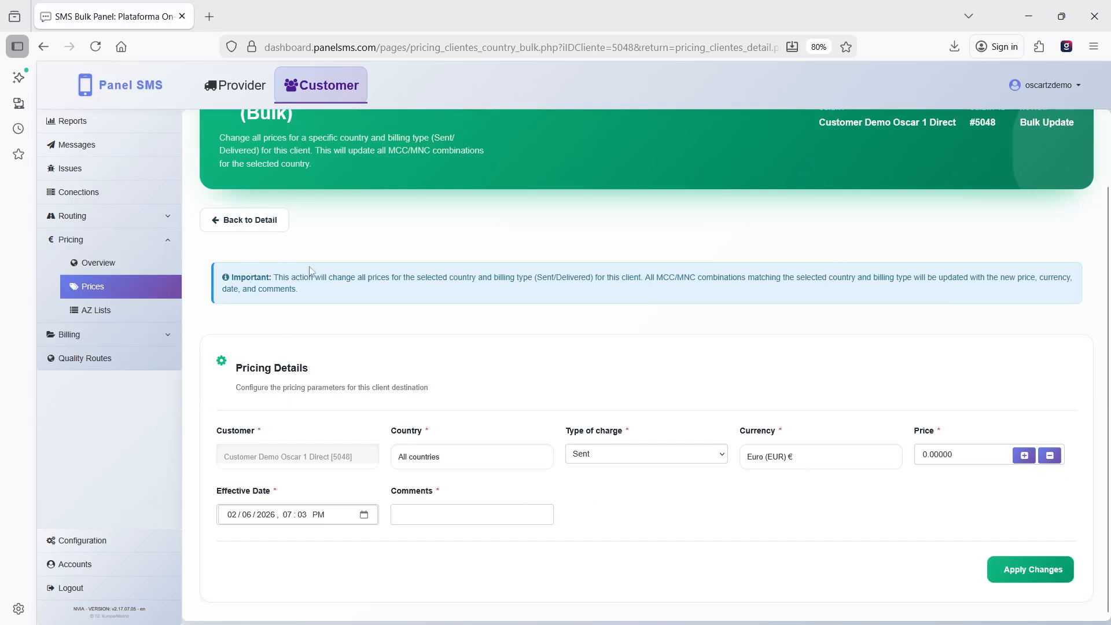
left_click(451, 462)
type("gree")
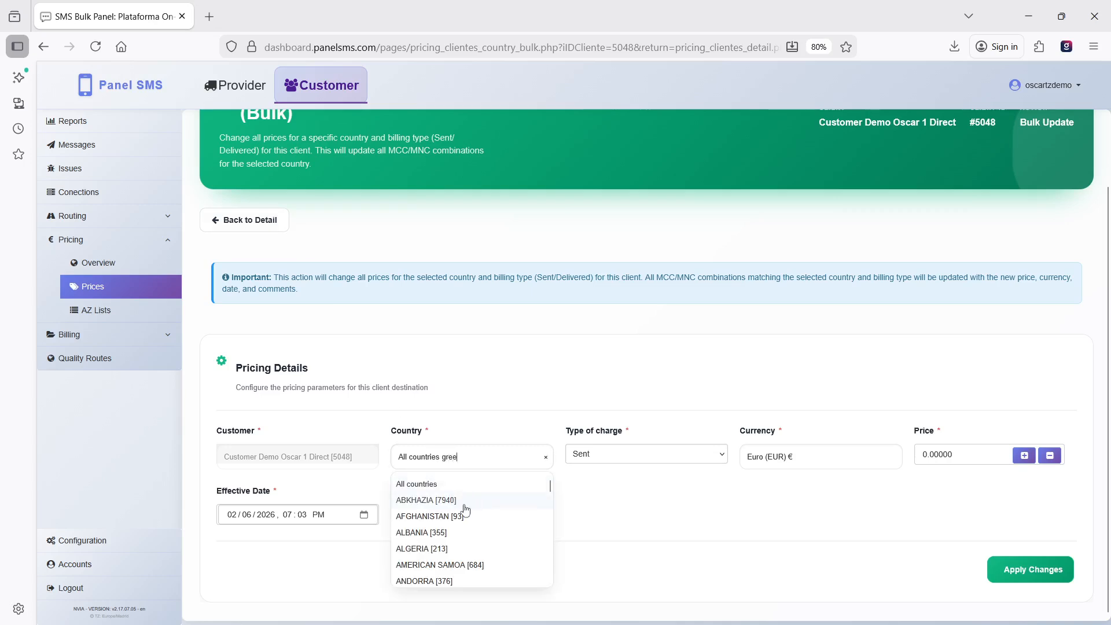
left_click(452, 490)
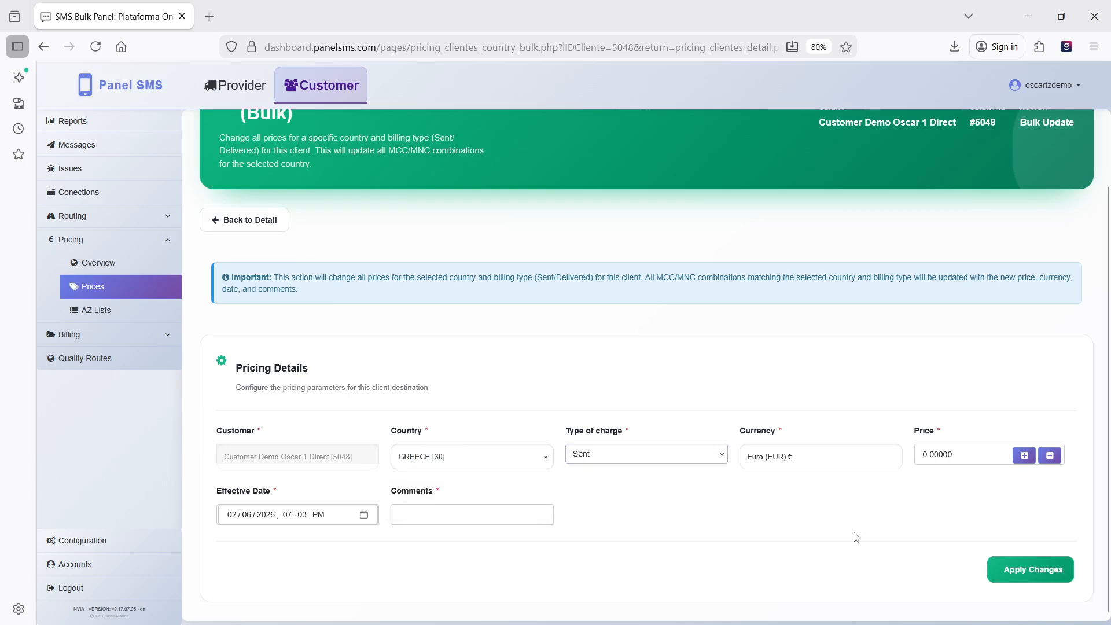
double_click(932, 454)
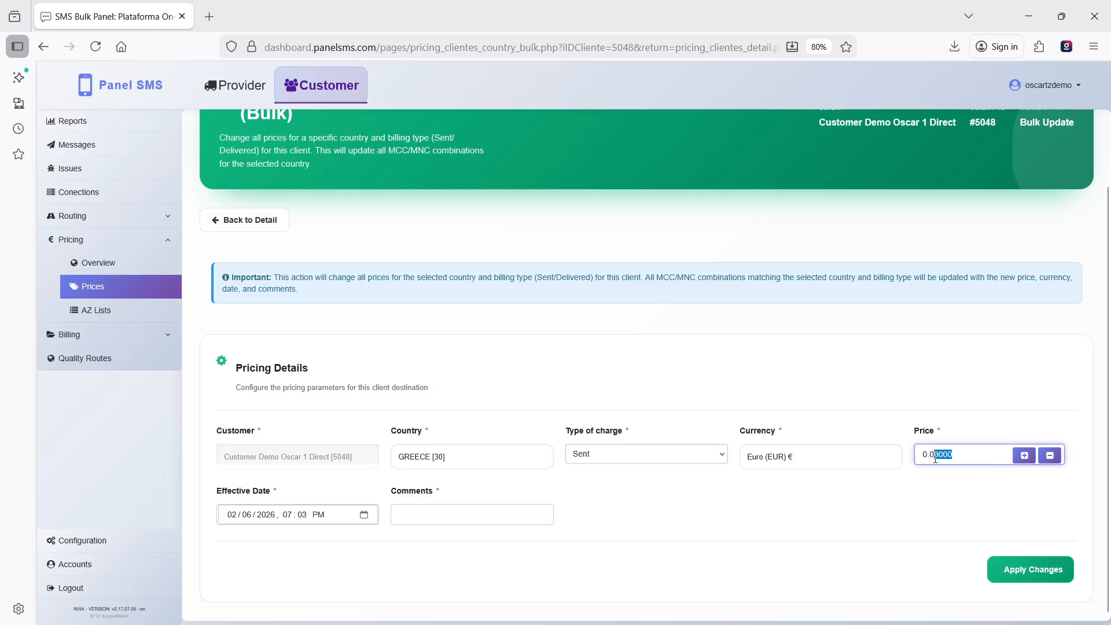
type("3")
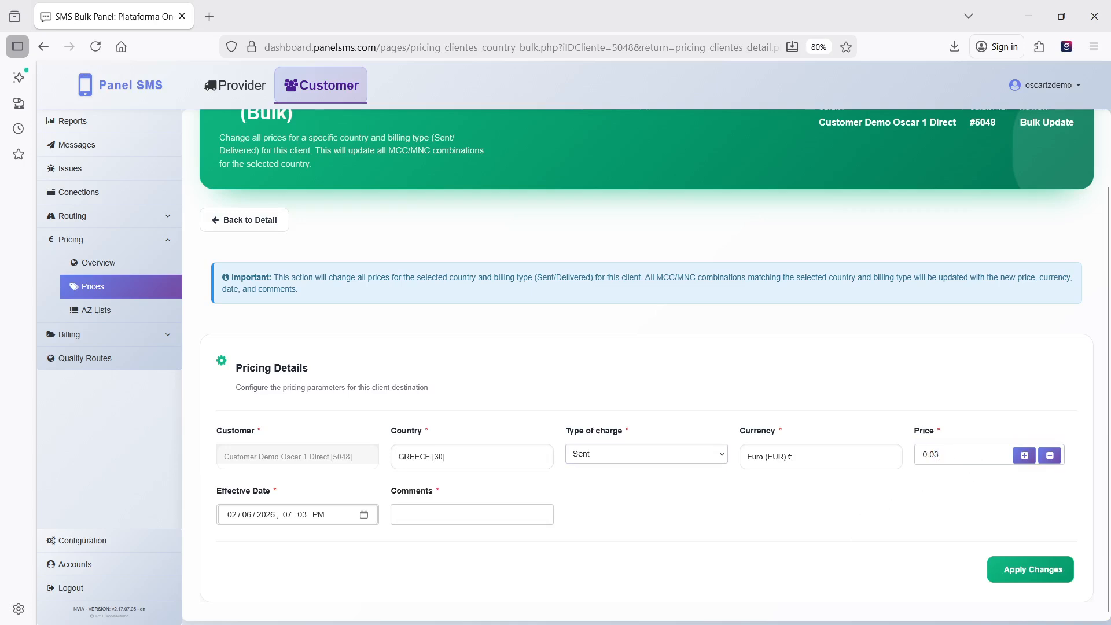
left_click(1033, 570)
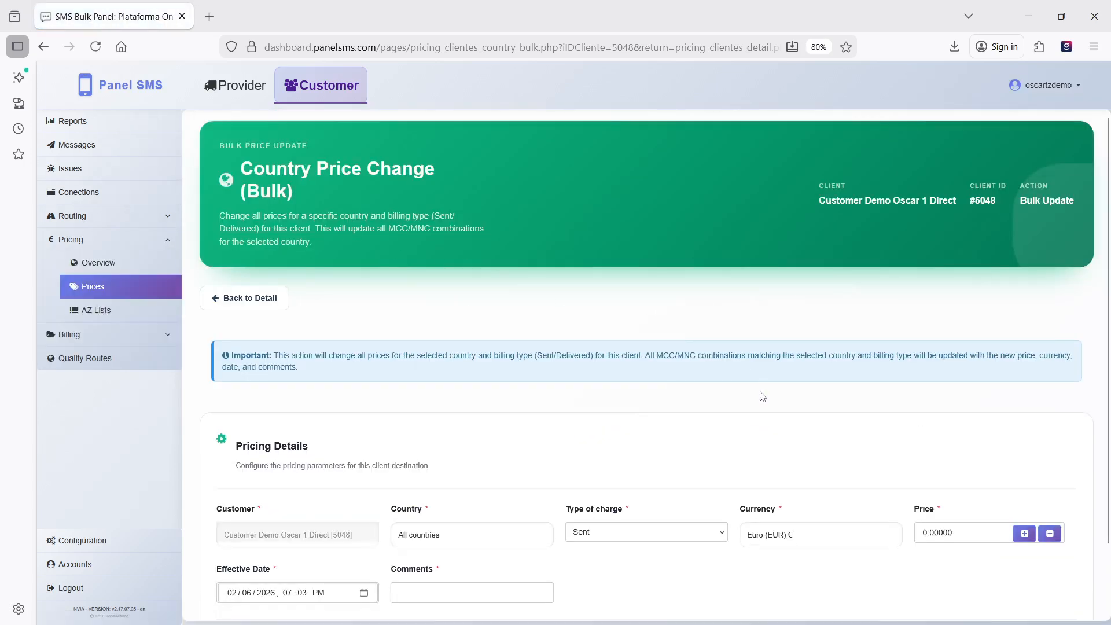
Return to the customer's price details, check the Greece prices, and go back to the customer list.
scroll(762, 396, "down", 2)
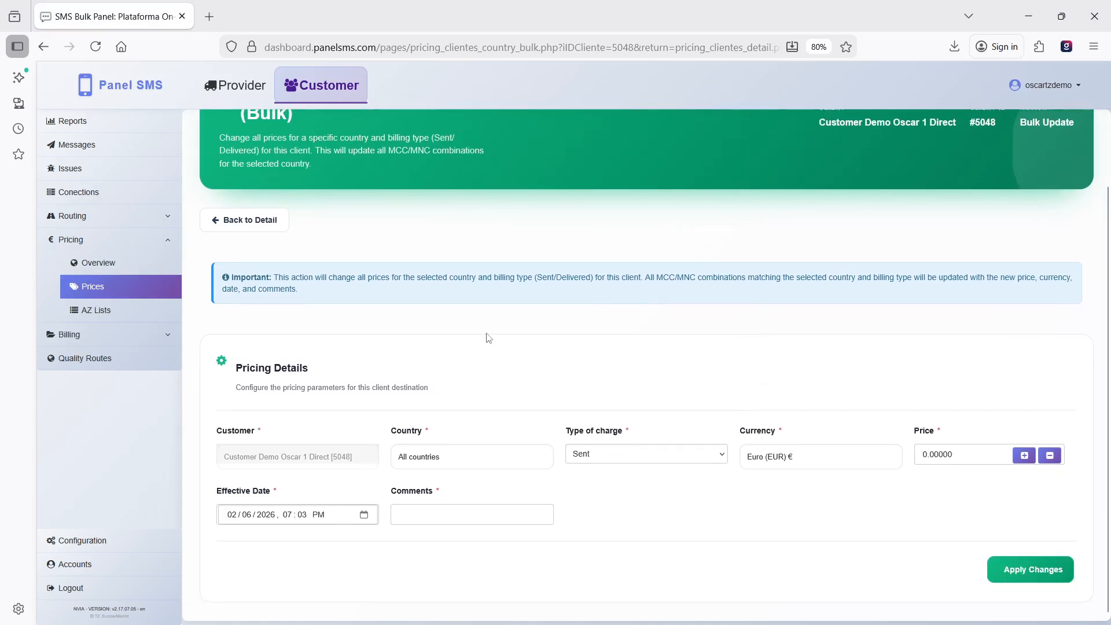
left_click(263, 231)
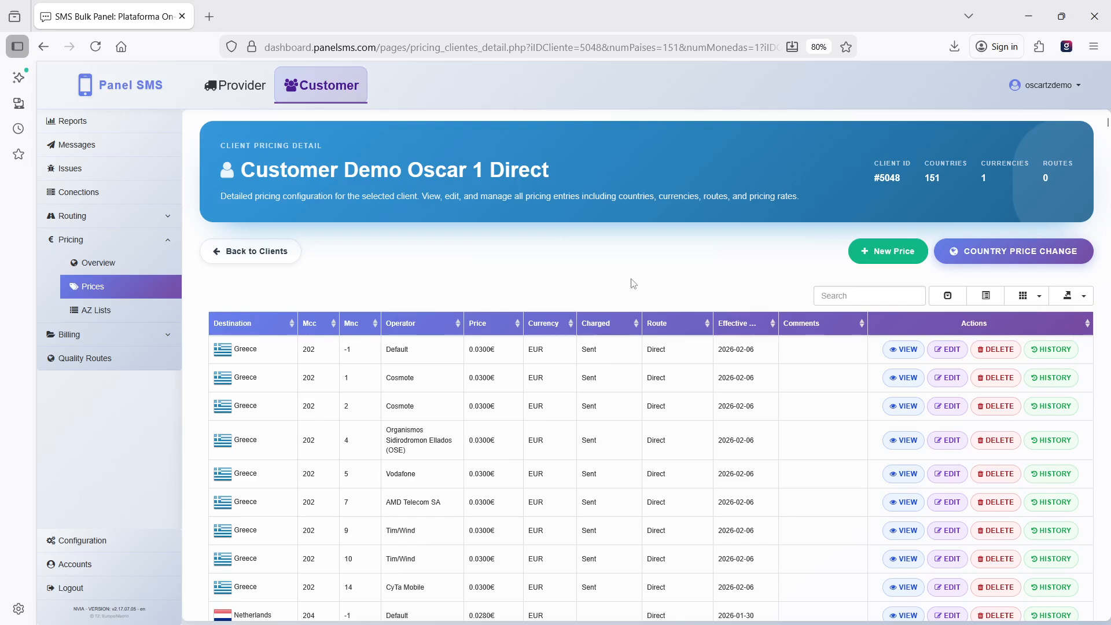
left_click(259, 255)
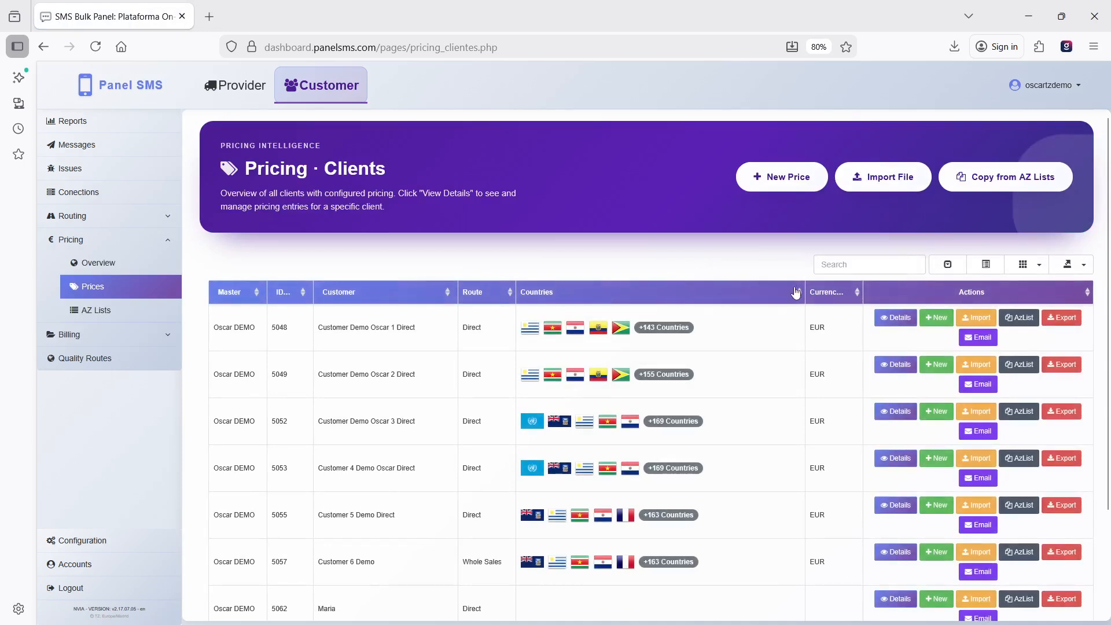
Review the first customer's new price form with Albania as the country and its operator options, and return without creating a price.
left_click(942, 318)
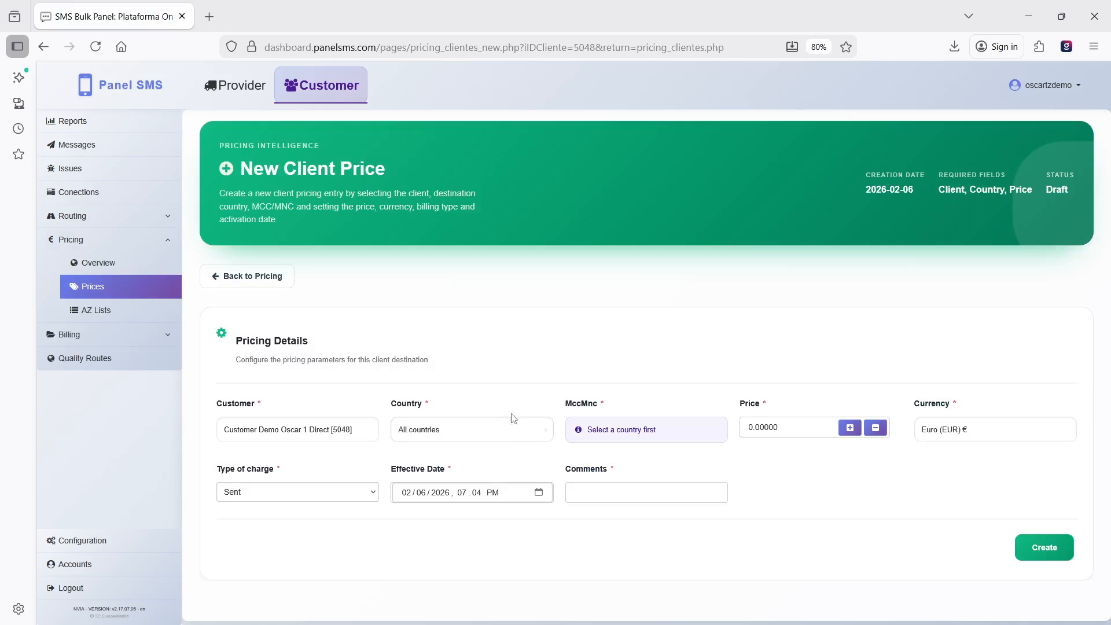
left_click(484, 440)
left_click(451, 504)
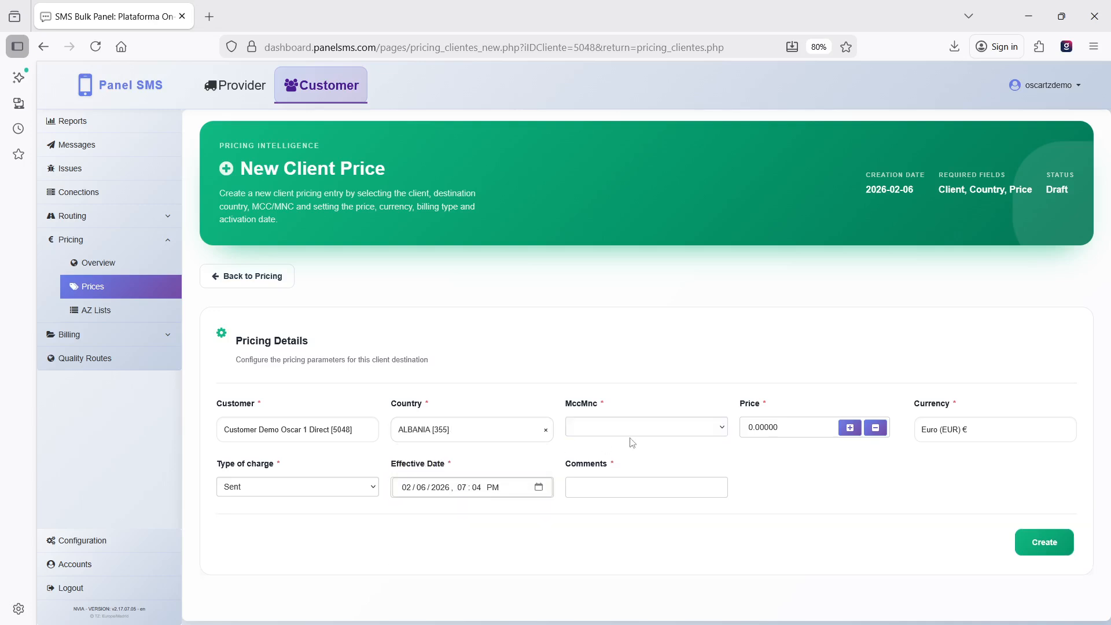
left_click(670, 422)
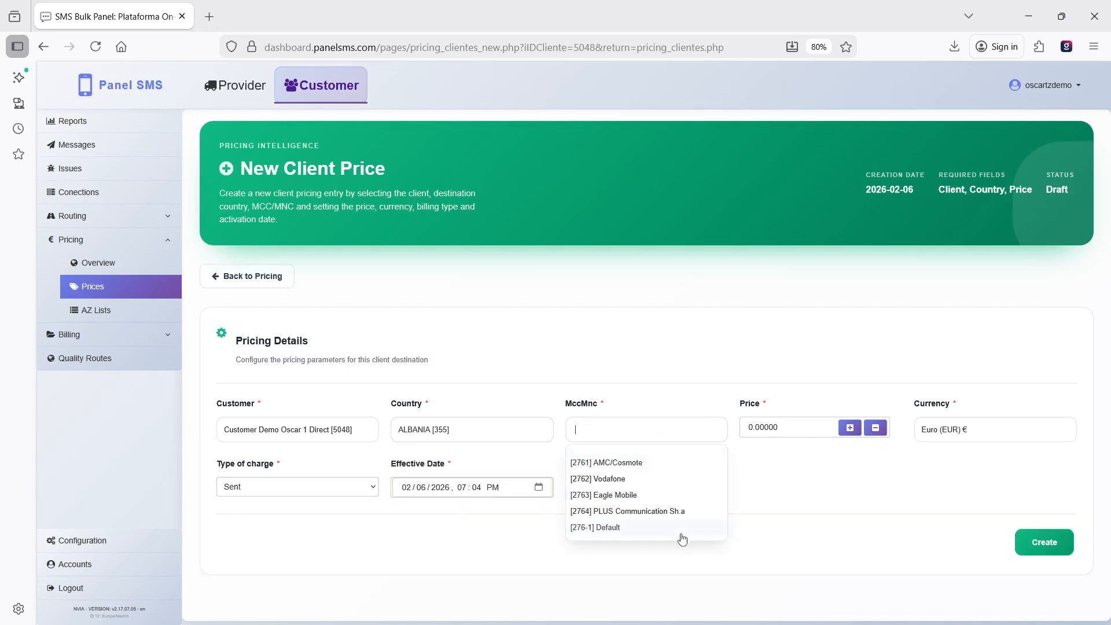
left_click(764, 492)
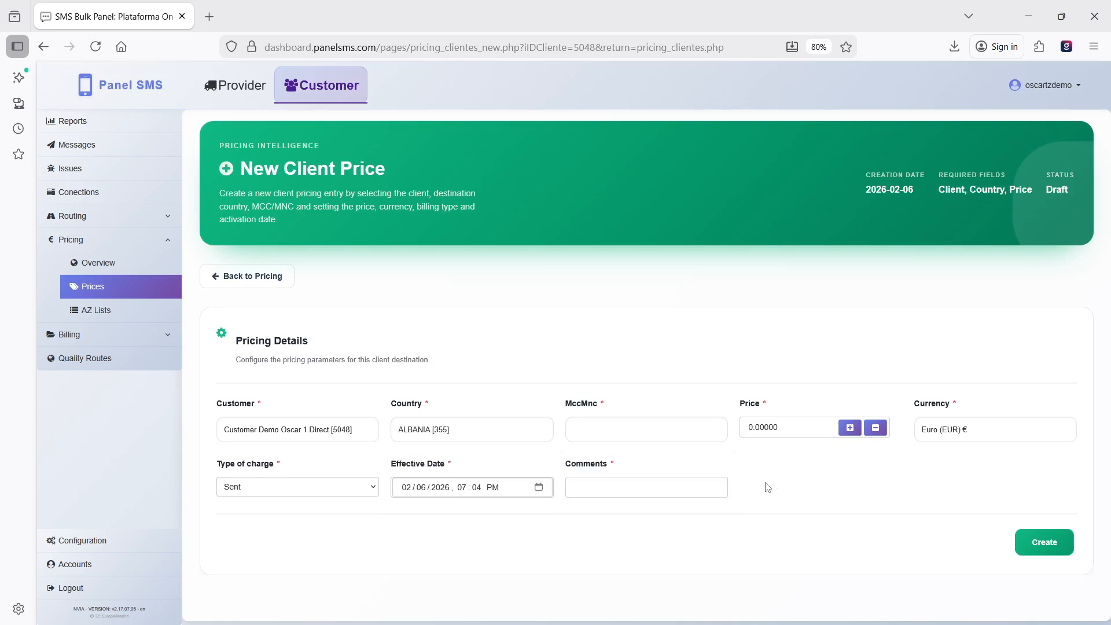
left_click(780, 438)
left_click(263, 276)
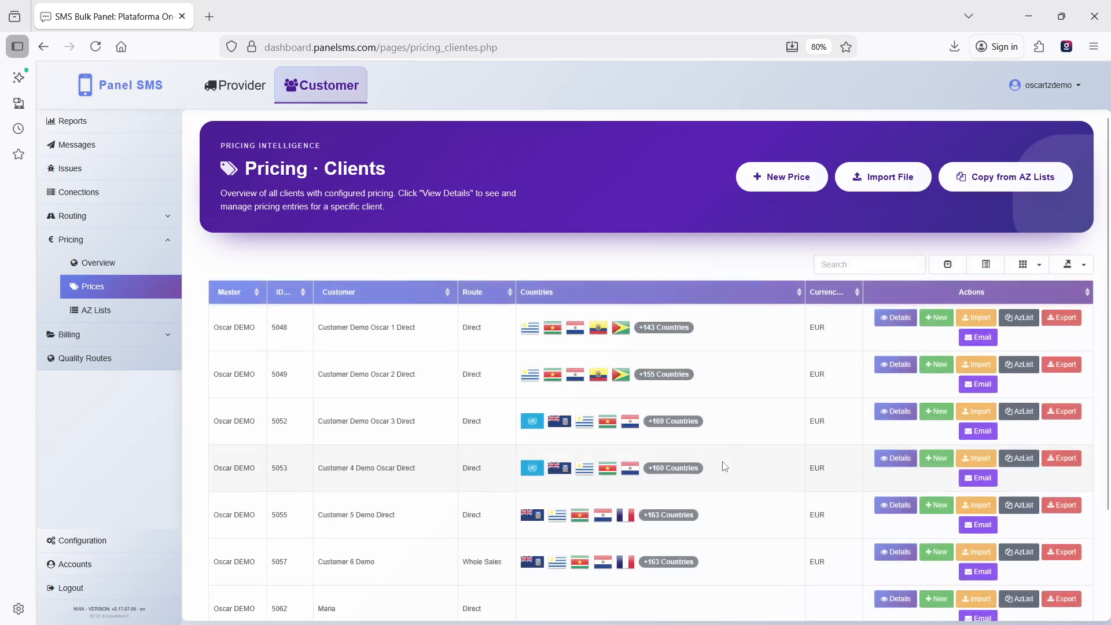
Review the file upload and column mapping of the first customer's price import, and return to the customer list without saving.
left_click(980, 318)
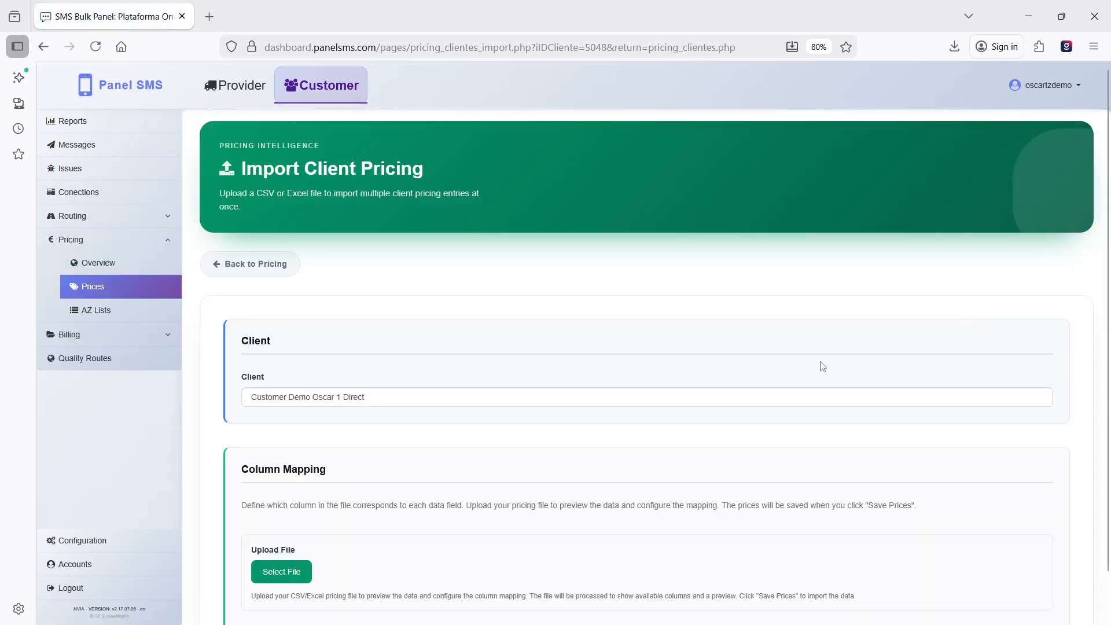
scroll(823, 367, "down", 3)
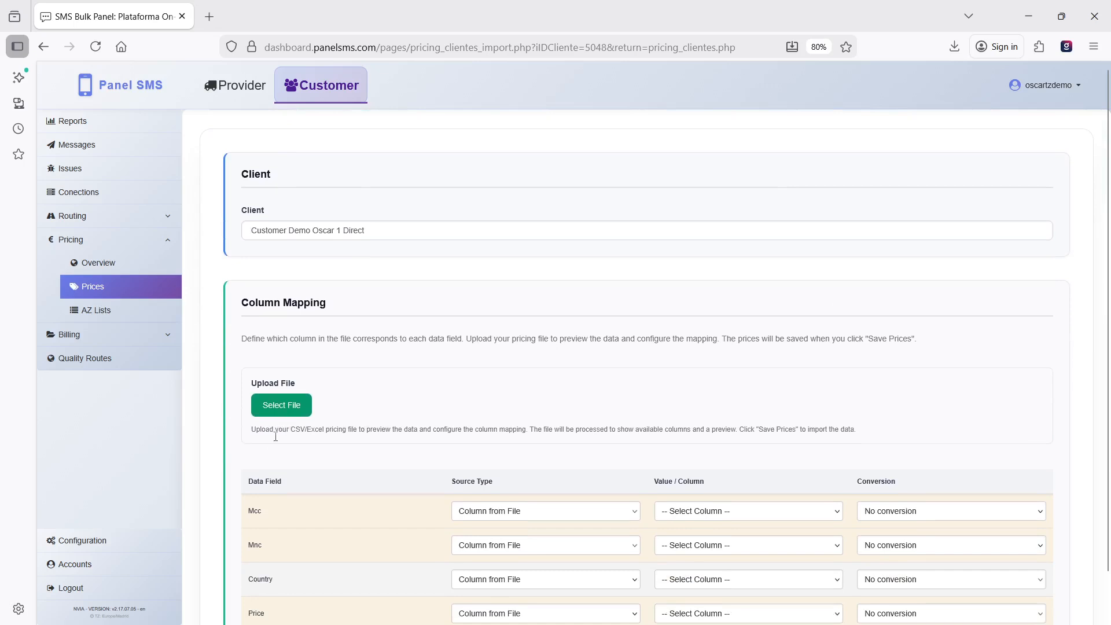
scroll(968, 394, "down", 5)
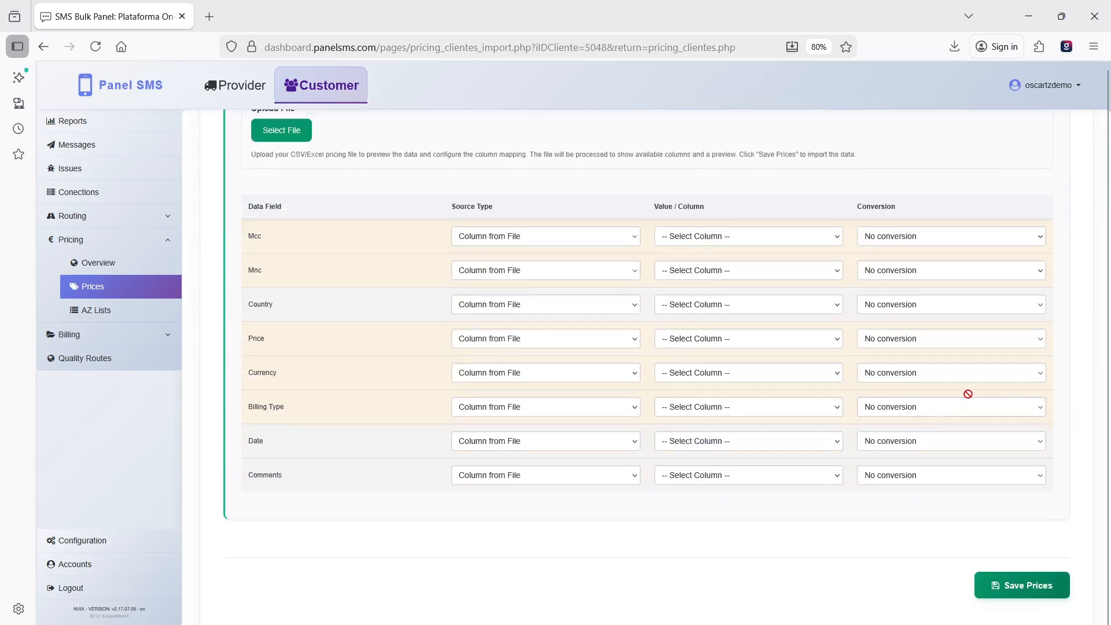
scroll(647, 372, "up", 7)
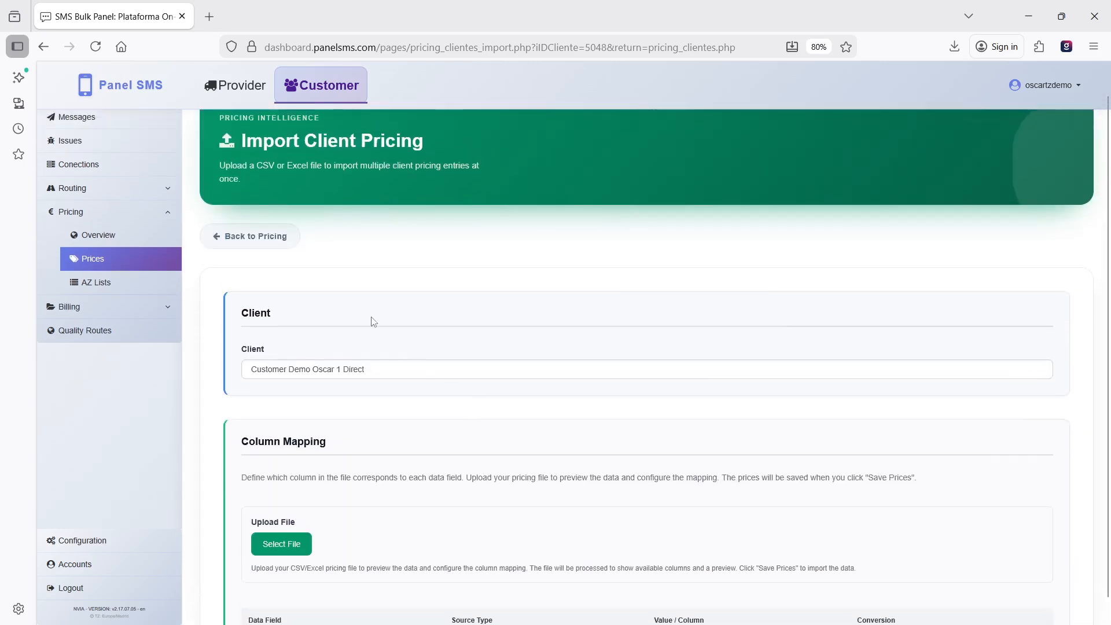
left_click(261, 269)
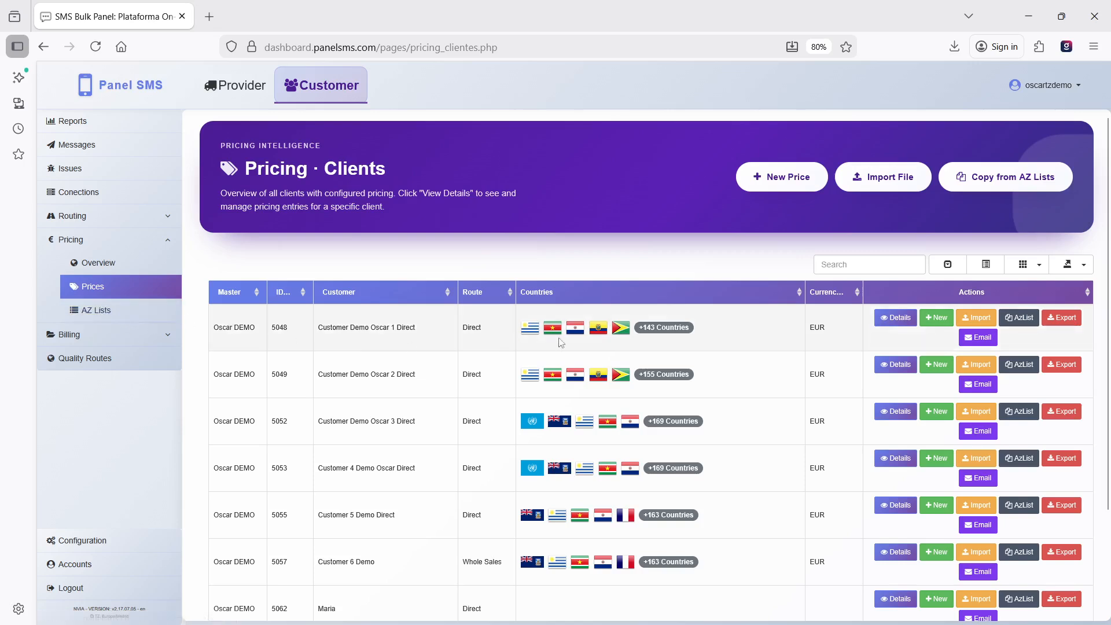
Copy the AZ list prices to the first customer for all countries in Overwrite mode, and return to the customer list.
left_click(1023, 327)
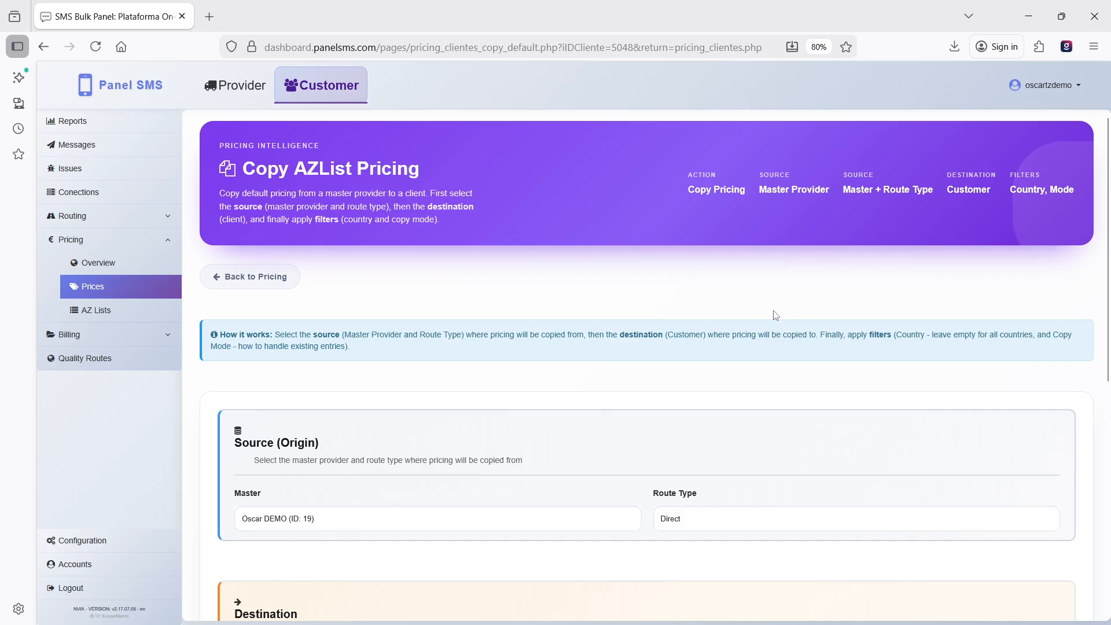
scroll(776, 316, "down", 5)
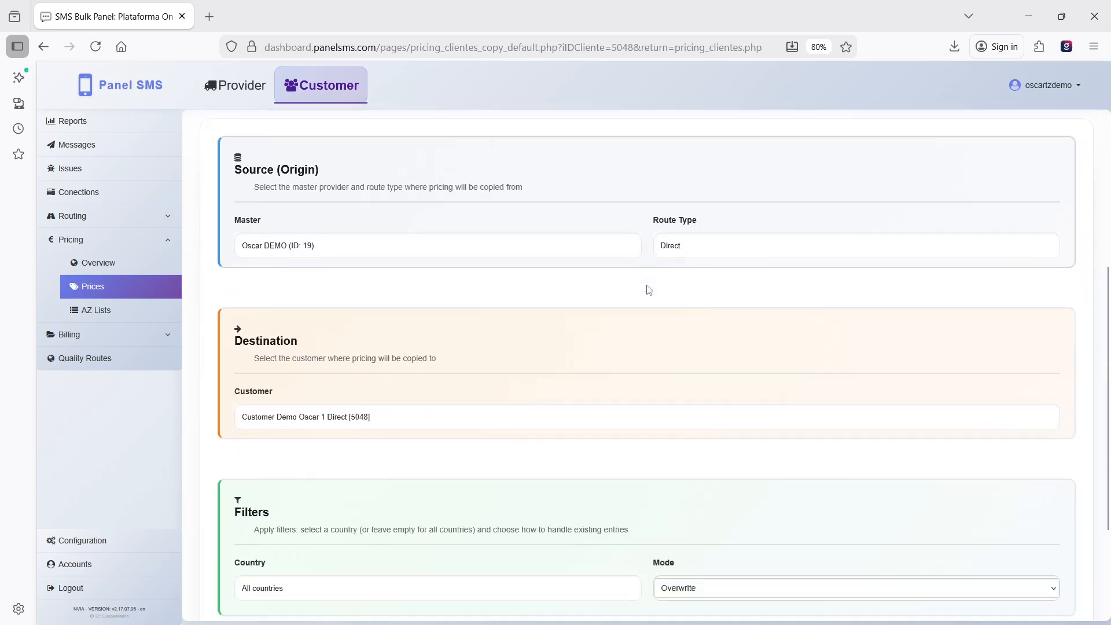
scroll(650, 290, "down", 1)
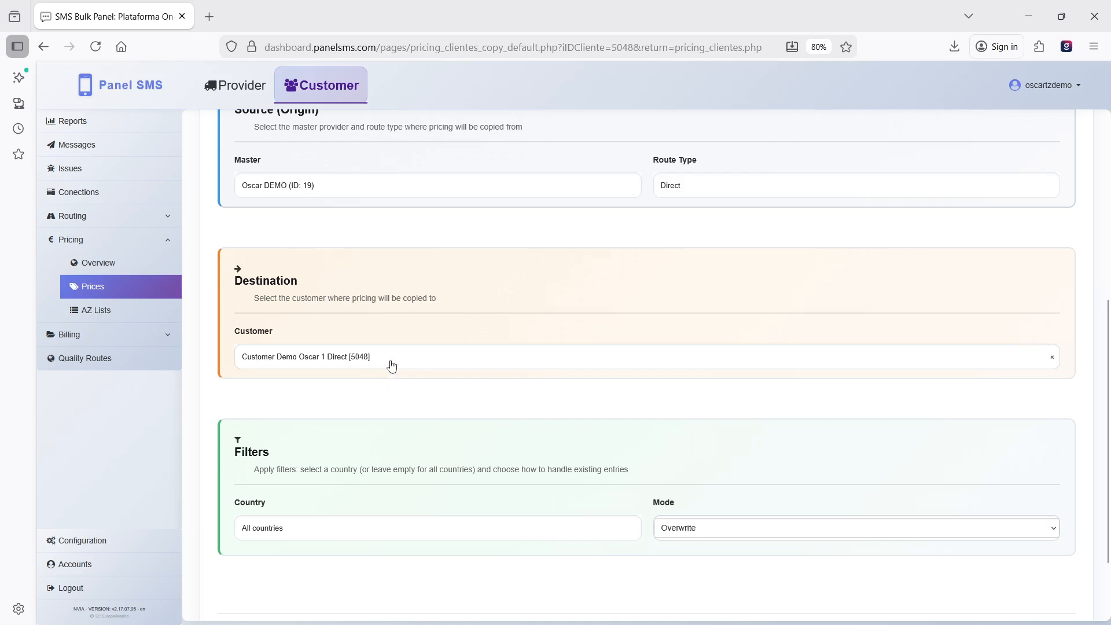
scroll(399, 382, "down", 2)
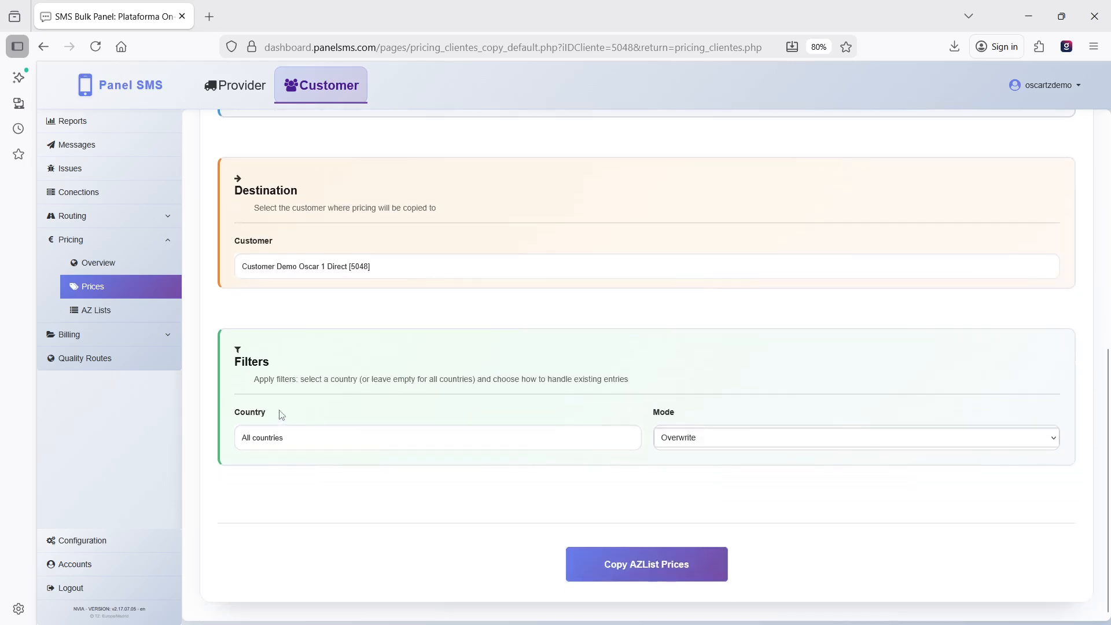
left_click(405, 447)
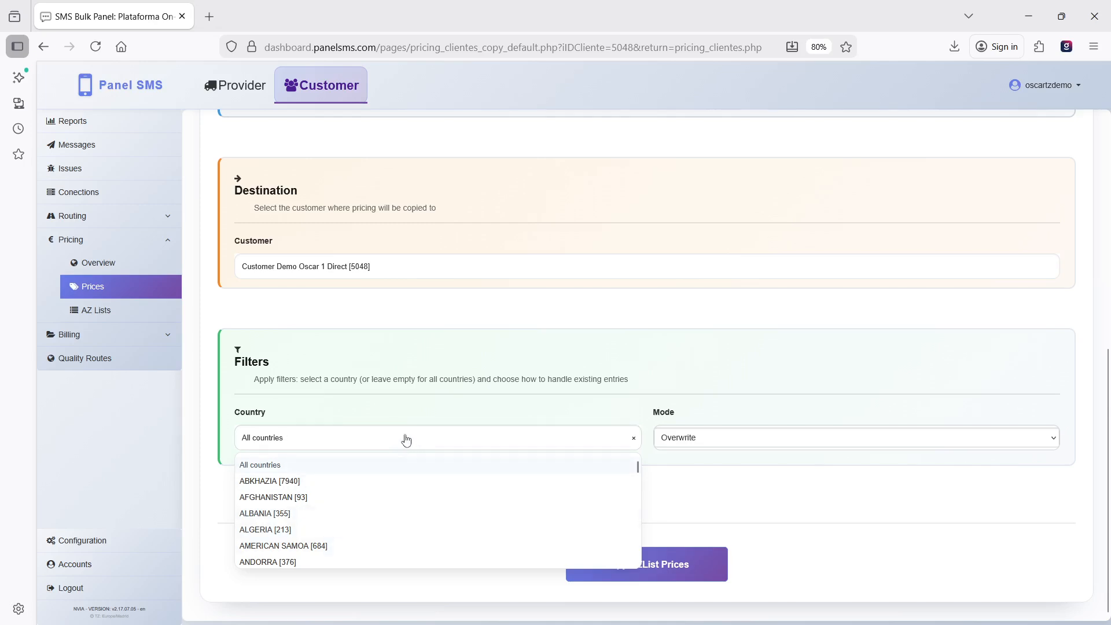
left_click(472, 412)
left_click(790, 444)
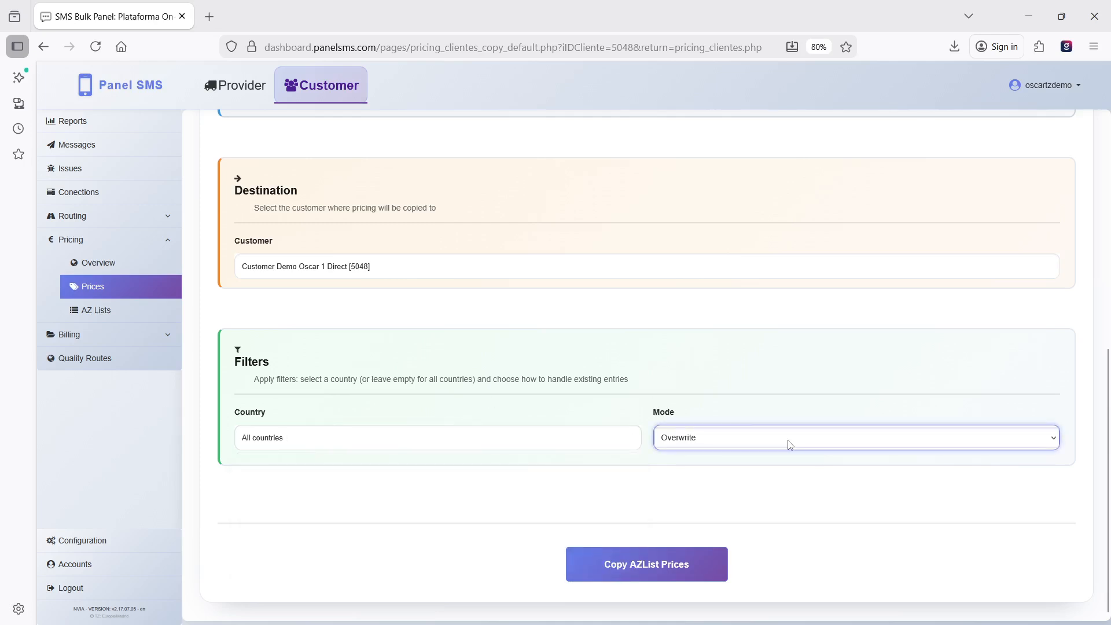
left_click(793, 442)
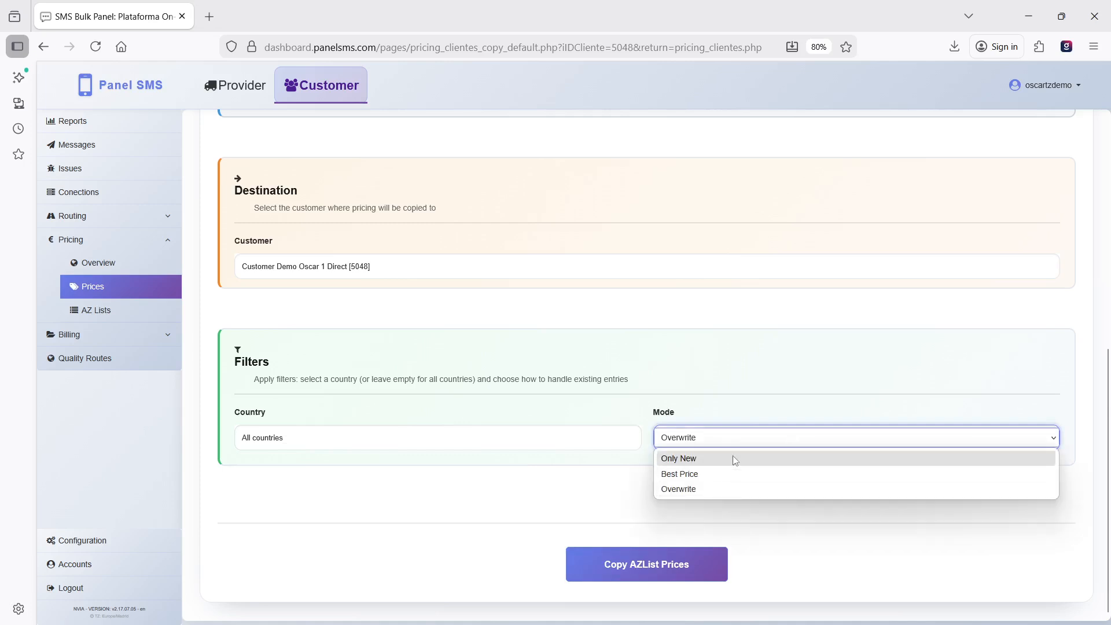
left_click(546, 470)
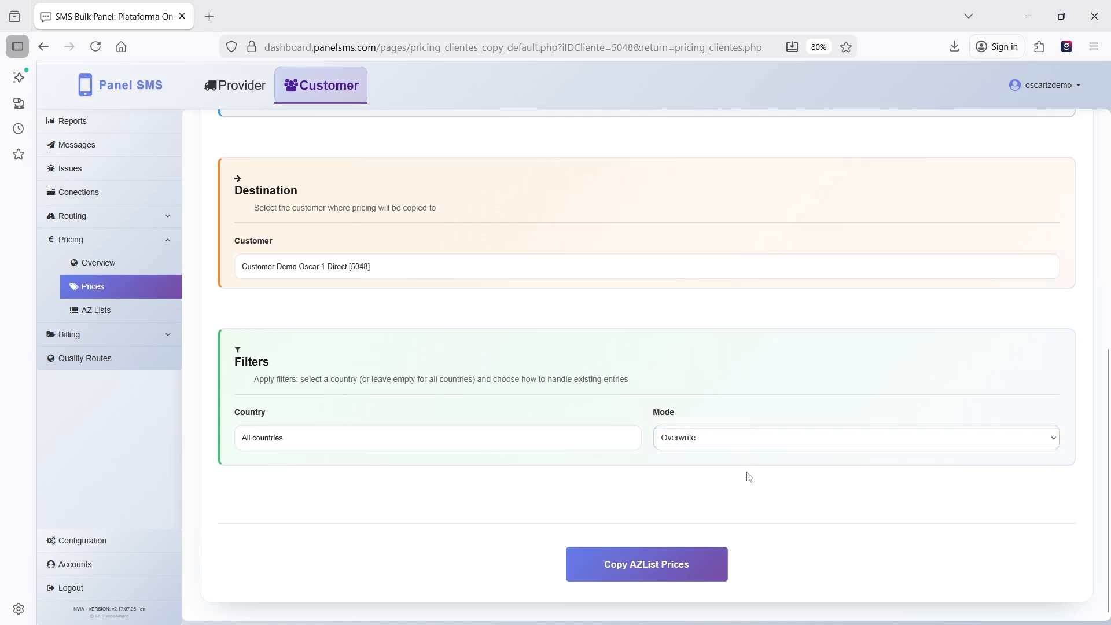
left_click(621, 571)
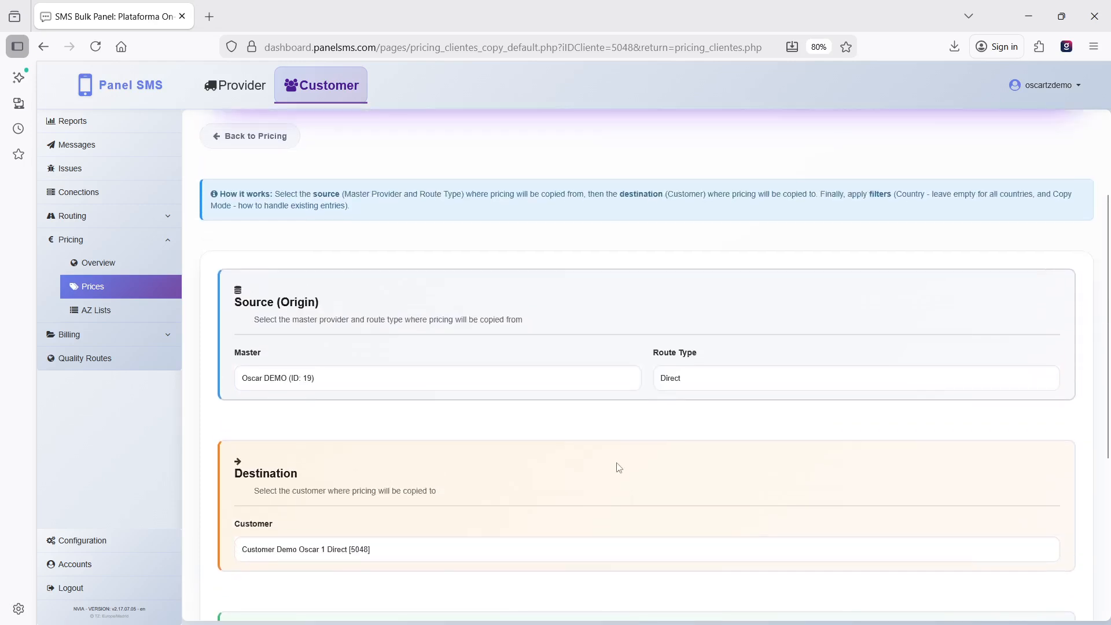
left_click(248, 276)
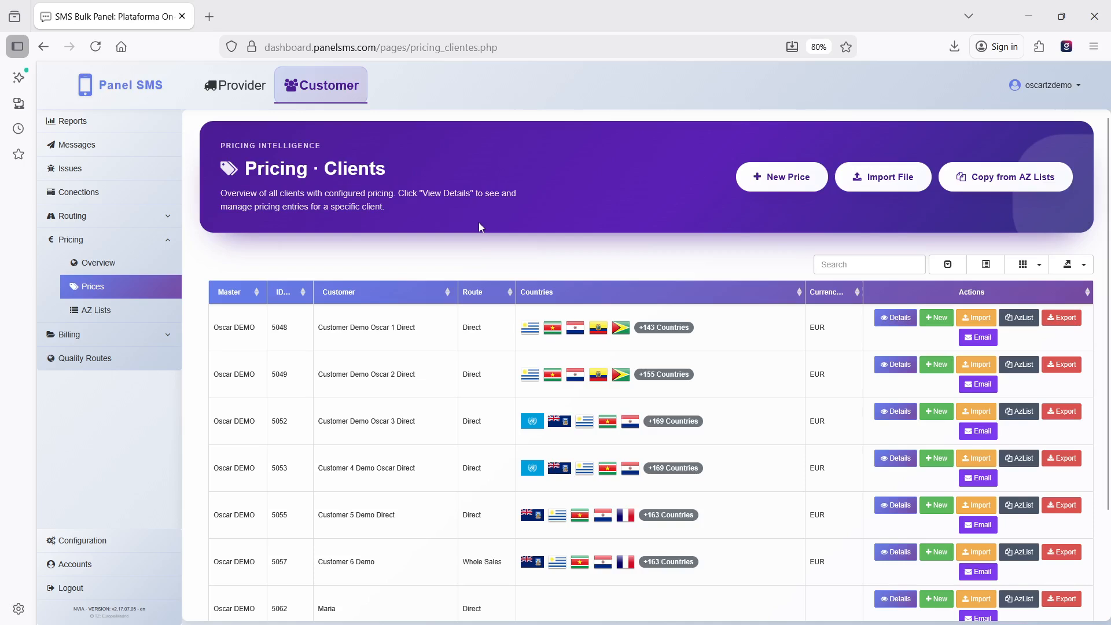
Review the file format options for exporting the first customer's prices, and close the export dialog without downloading.
left_click(1071, 317)
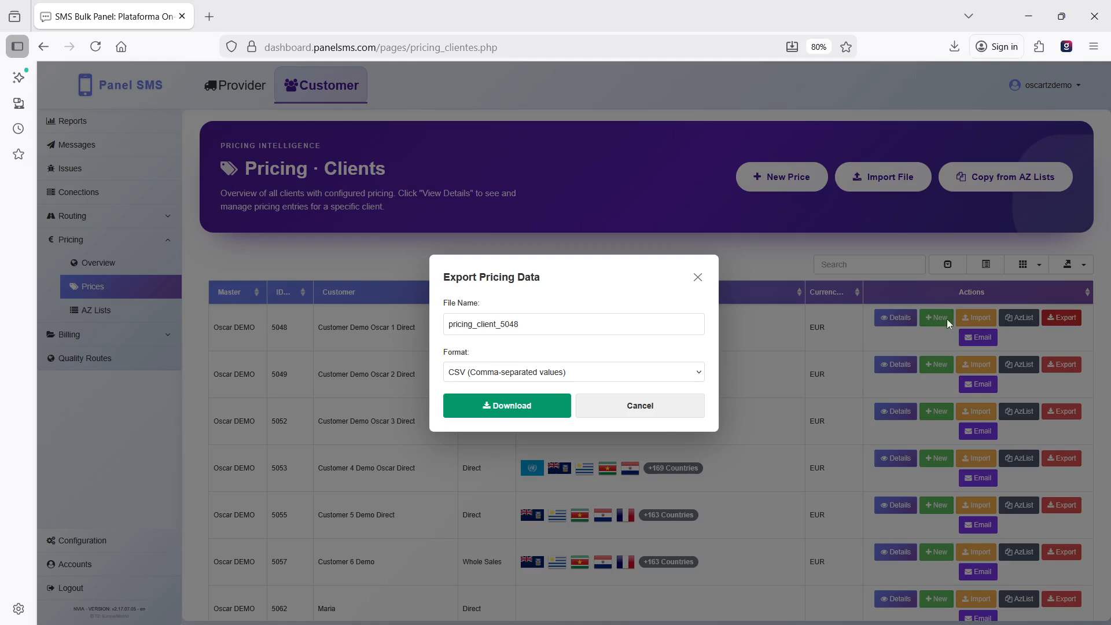
left_click(634, 377)
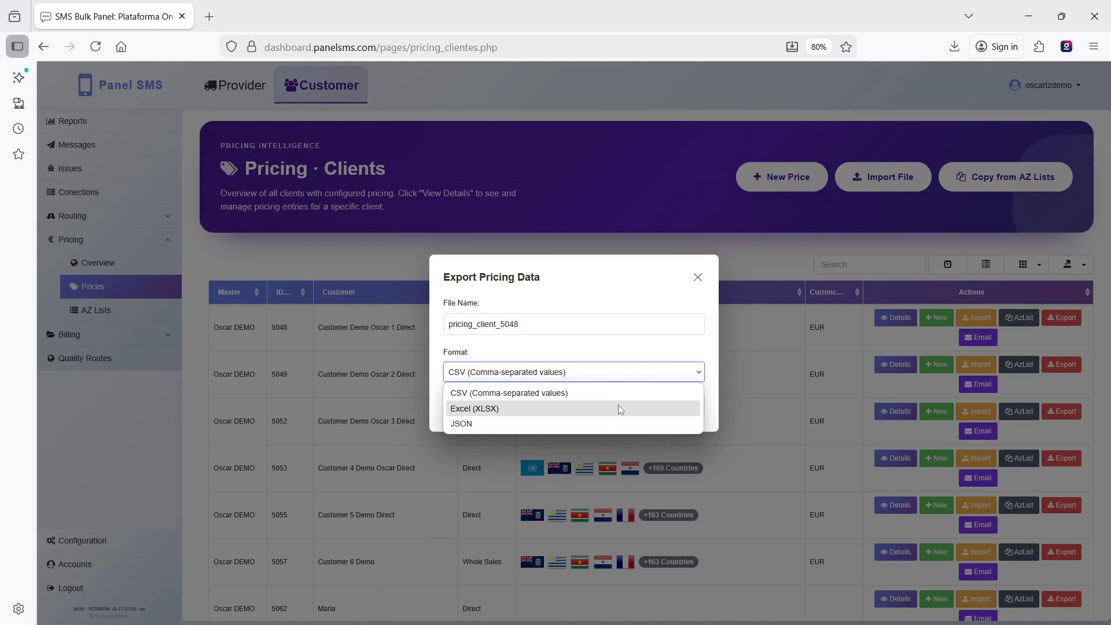
left_click(697, 278)
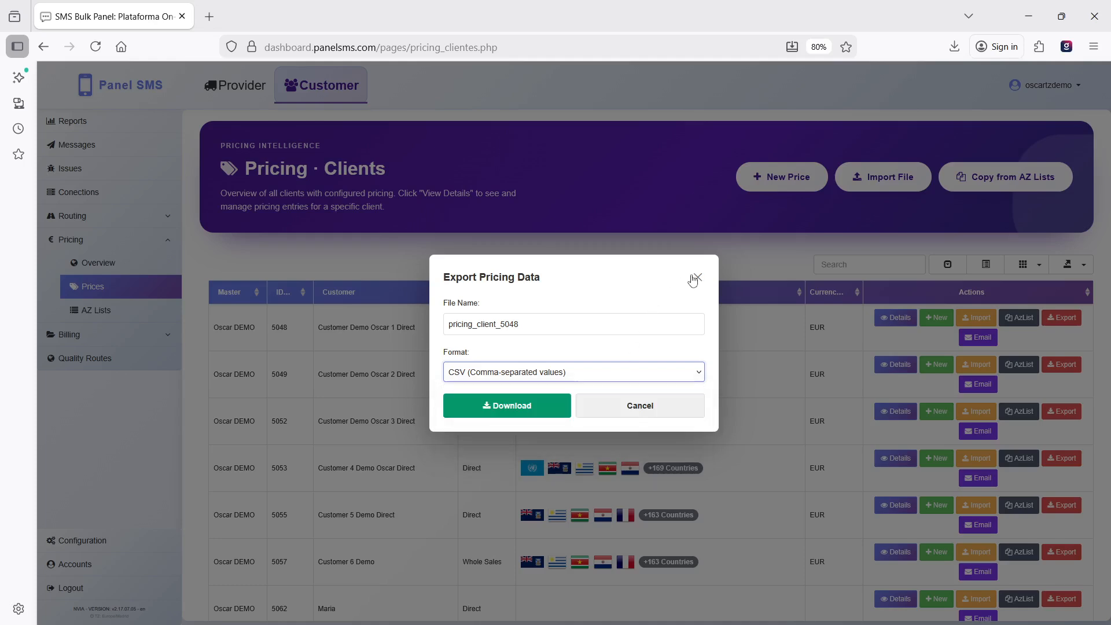
left_click(696, 277)
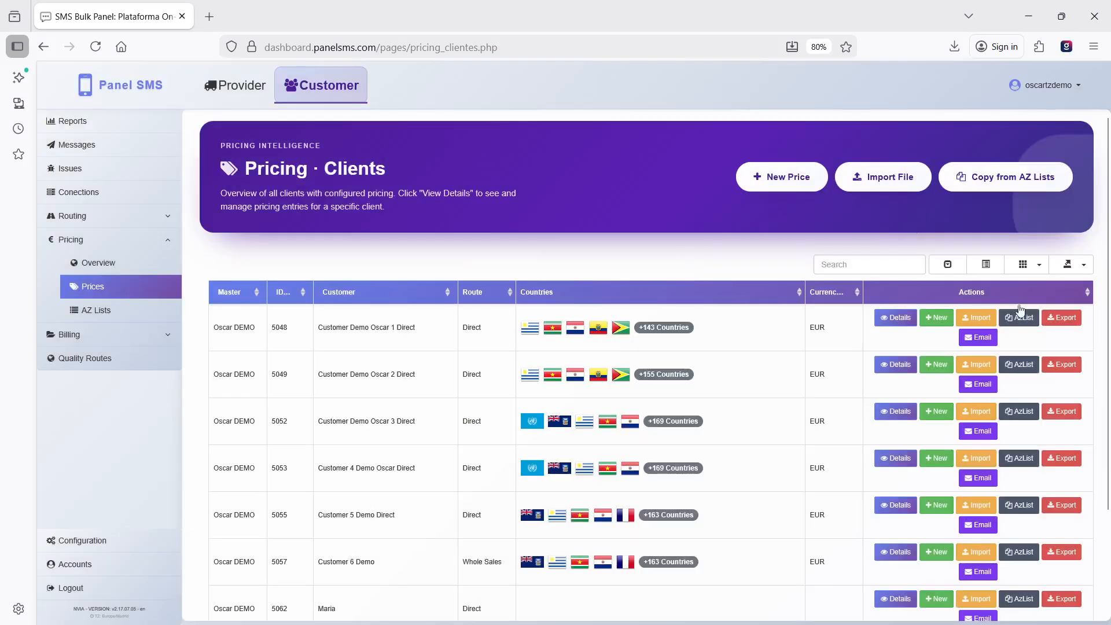
Review the recipient, CC and file format options for emailing the first customer's prices, and return to the customer list without sending.
left_click(988, 342)
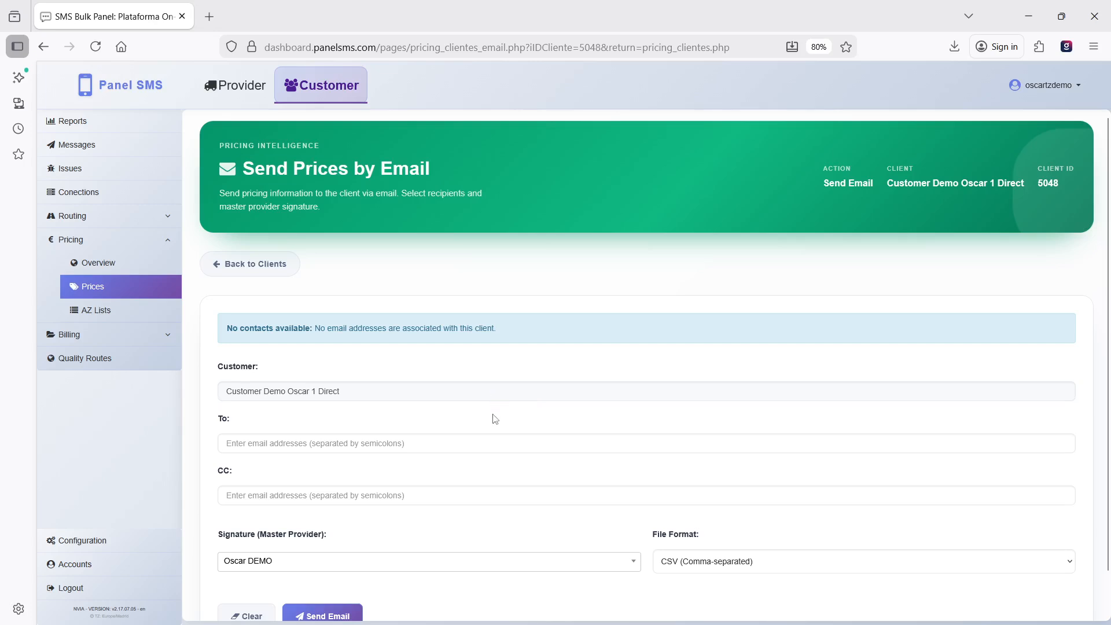
scroll(440, 402, "down", 2)
left_click(434, 399)
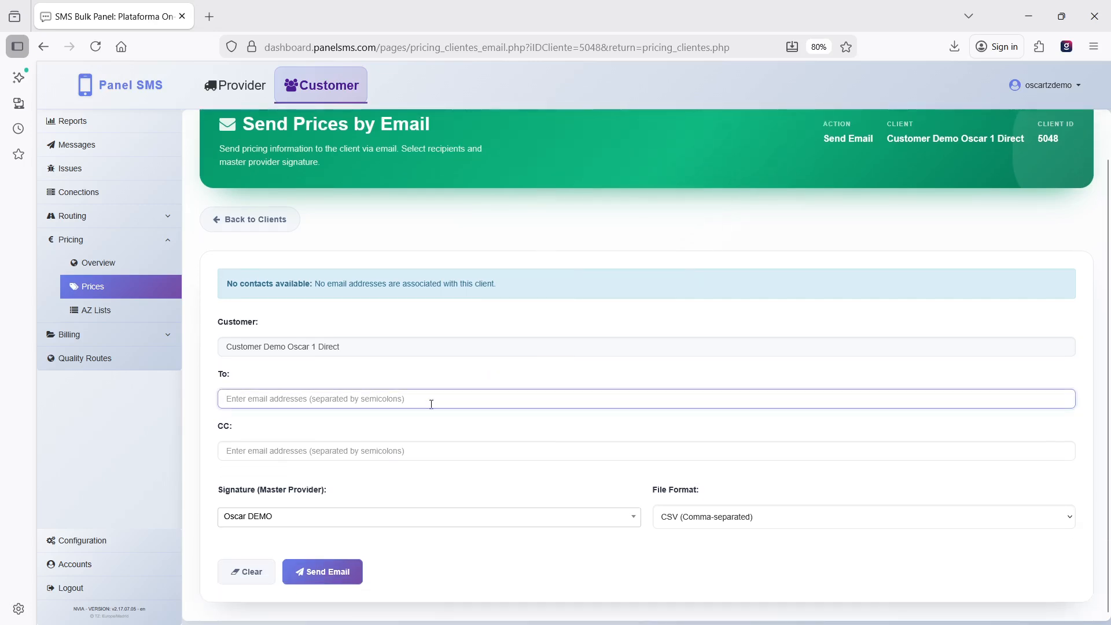
left_click(417, 450)
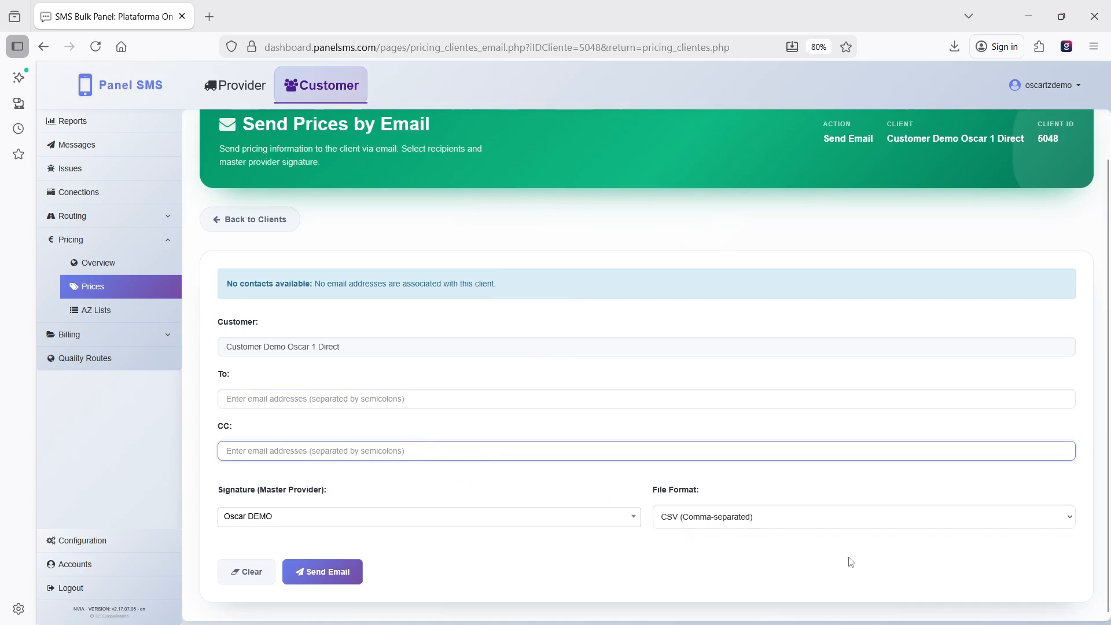
left_click(880, 518)
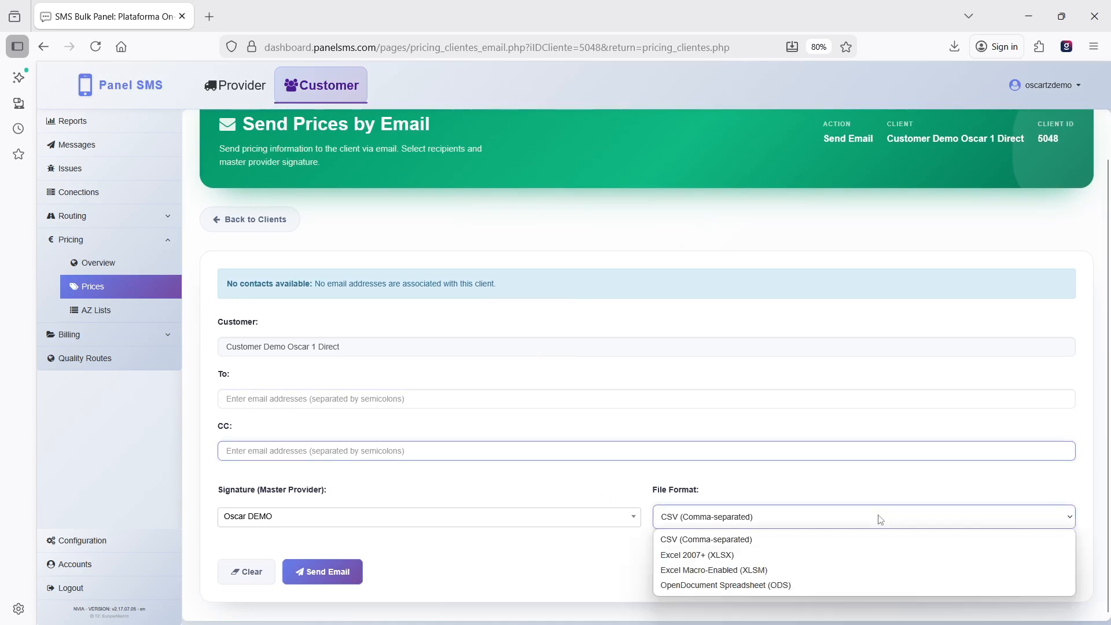
left_click(519, 550)
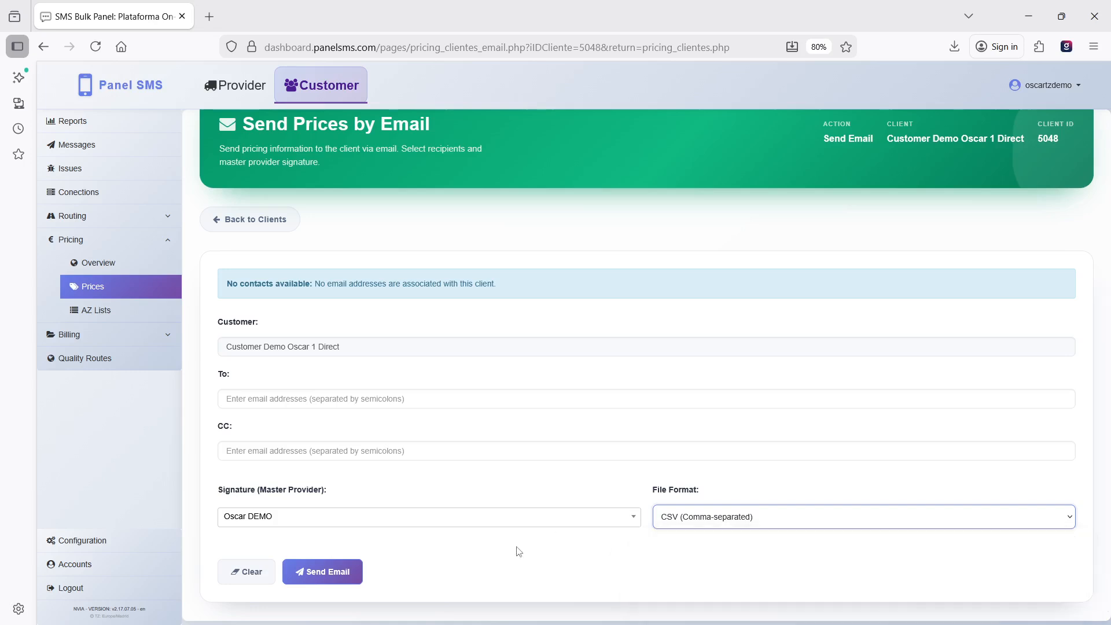
left_click(251, 222)
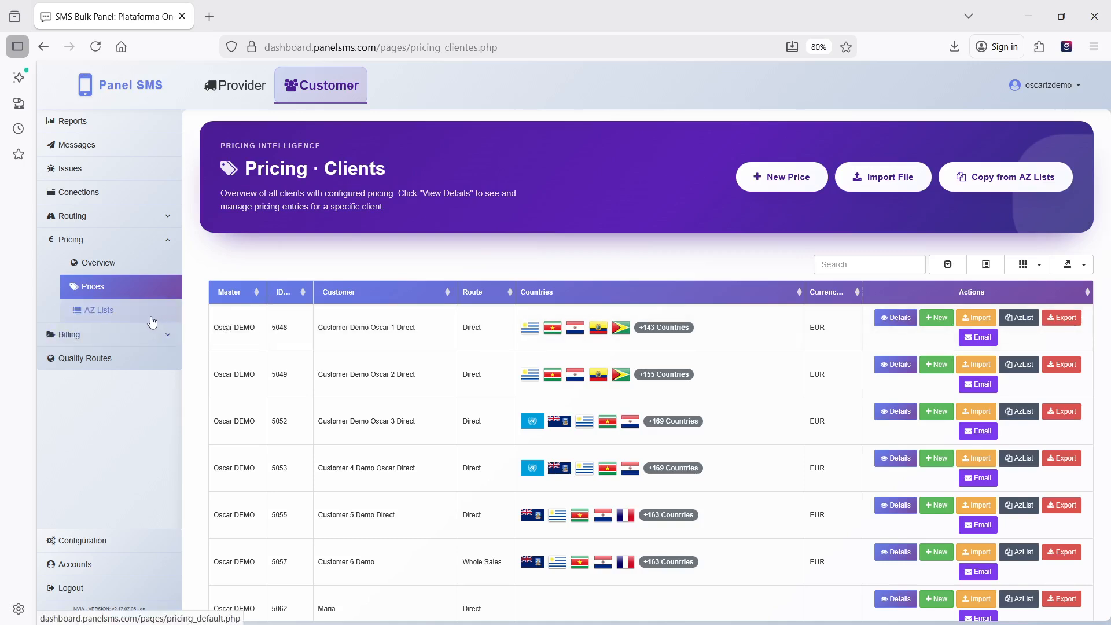
Review the AZ Lists default prices and their export formats without exporting, and return to the Reports dashboard.
left_click(152, 322)
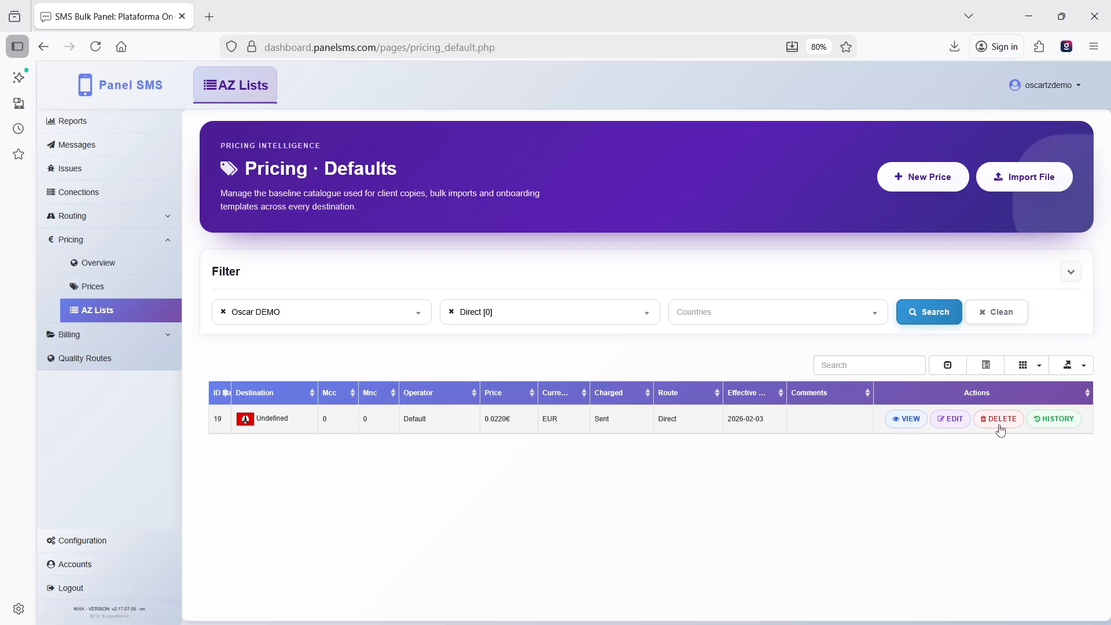
left_click(1076, 366)
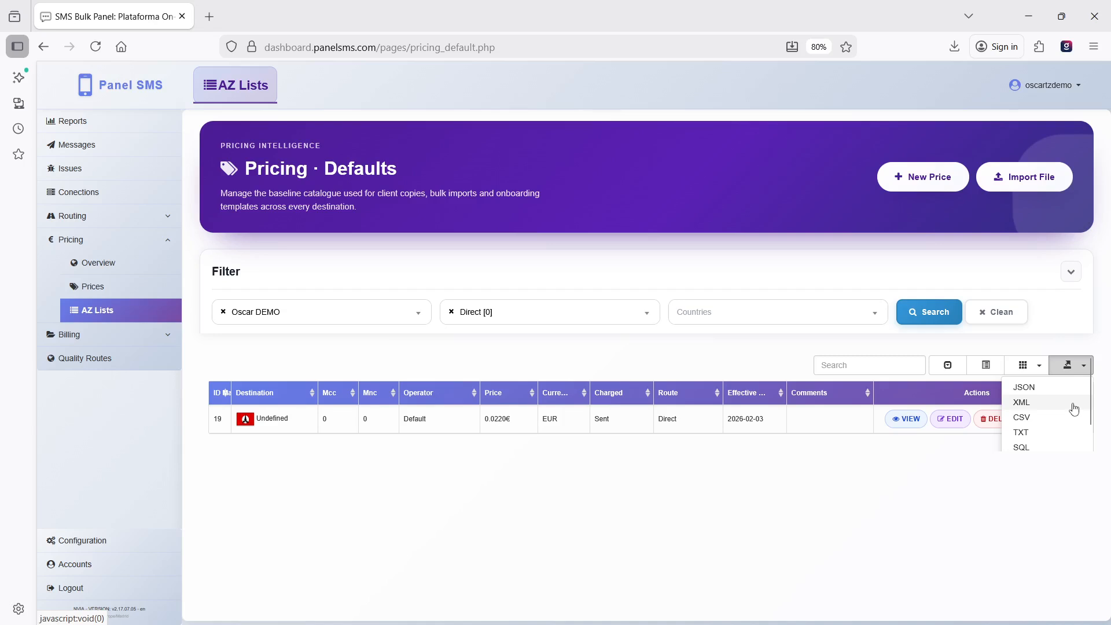
scroll(1073, 410, "down", 1)
scroll(1041, 434, "up", 1)
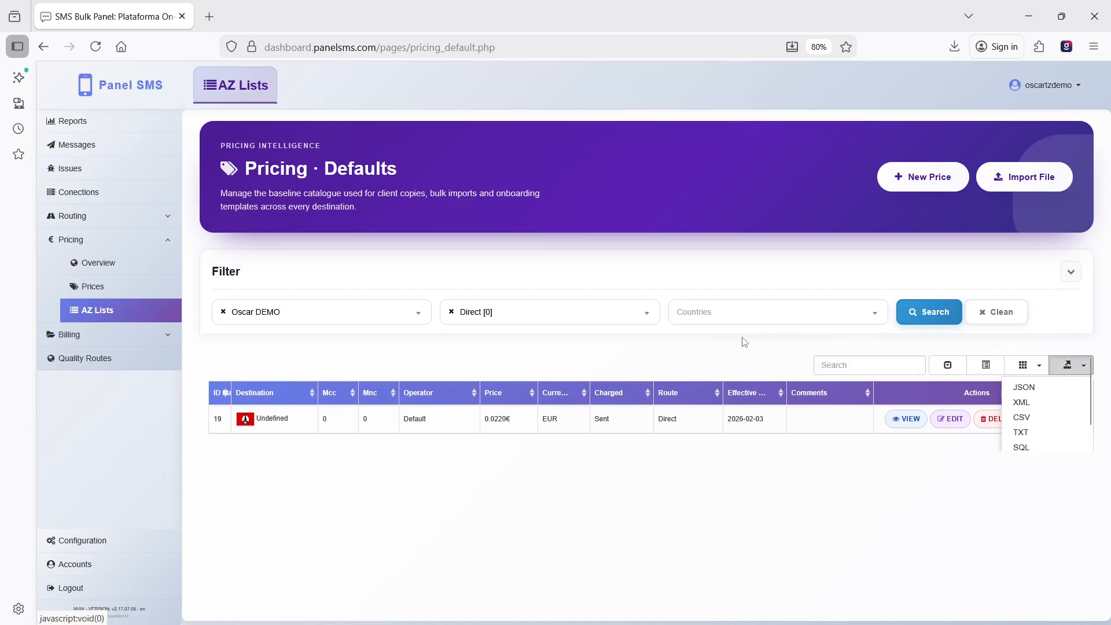
left_click(744, 342)
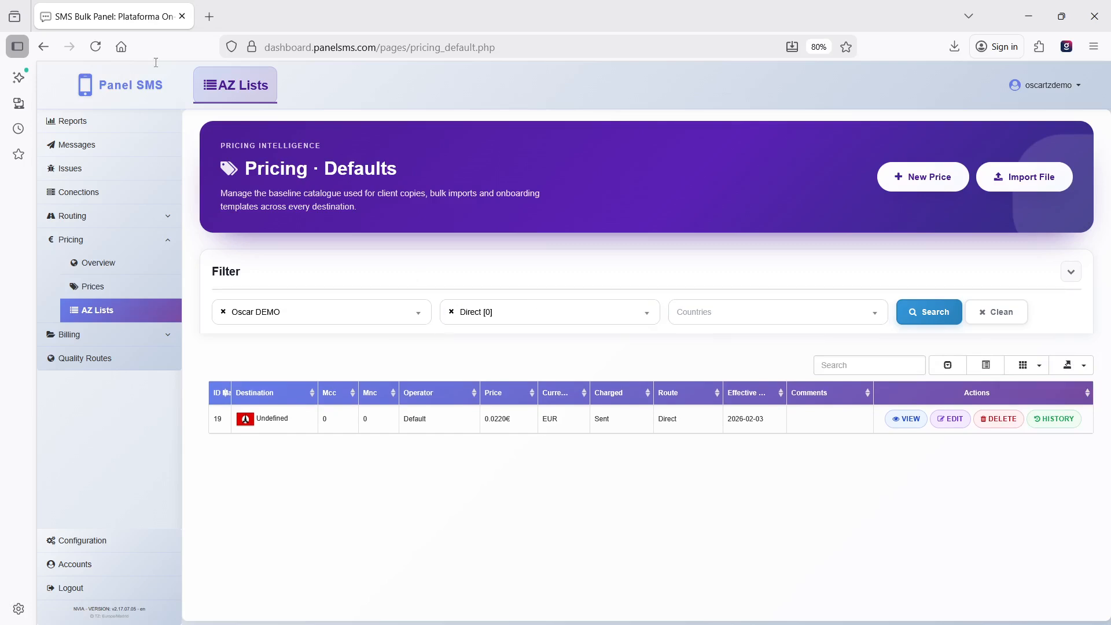
left_click(116, 117)
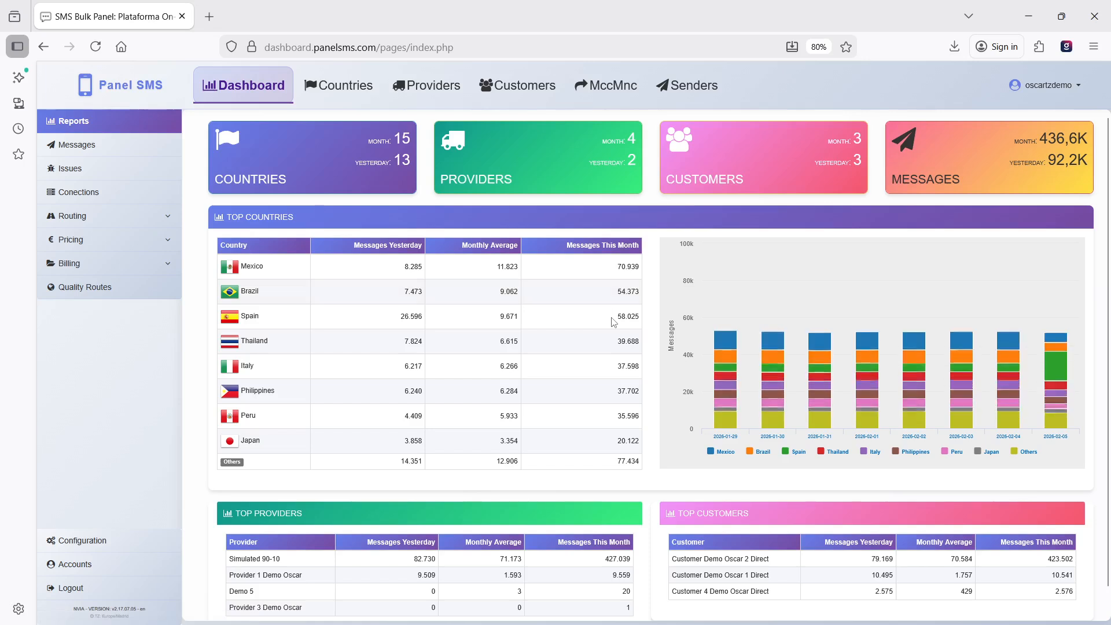